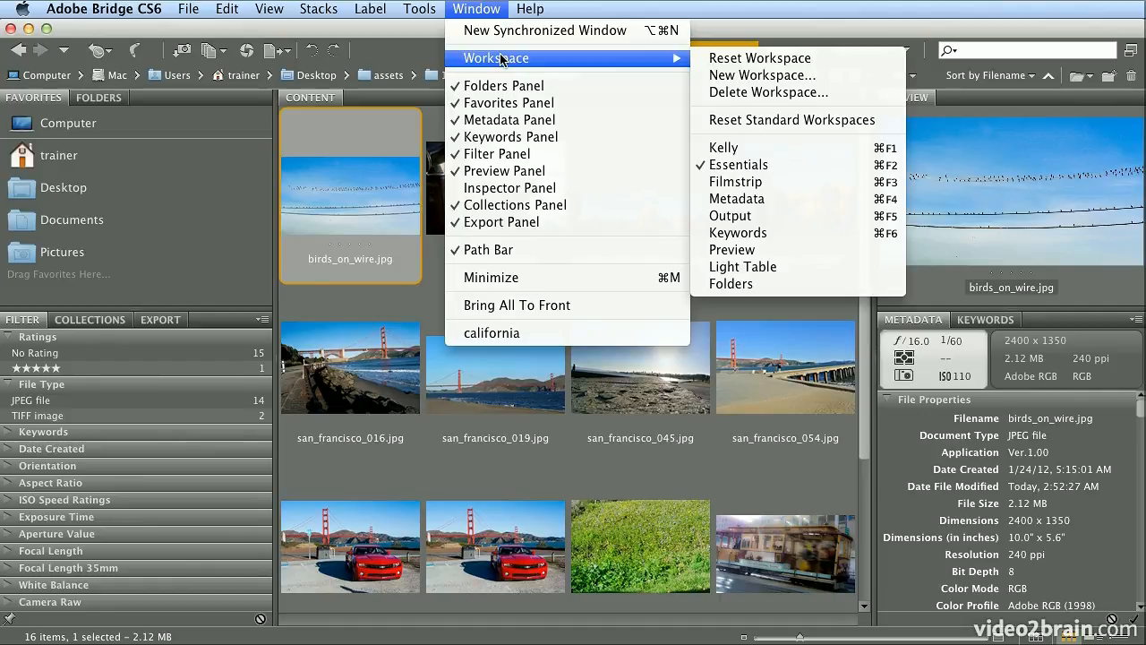
- Switch Adobe Bridge to the Output workspace for the california photos
{"action": "left_click", "coordinate": [756, 217]}
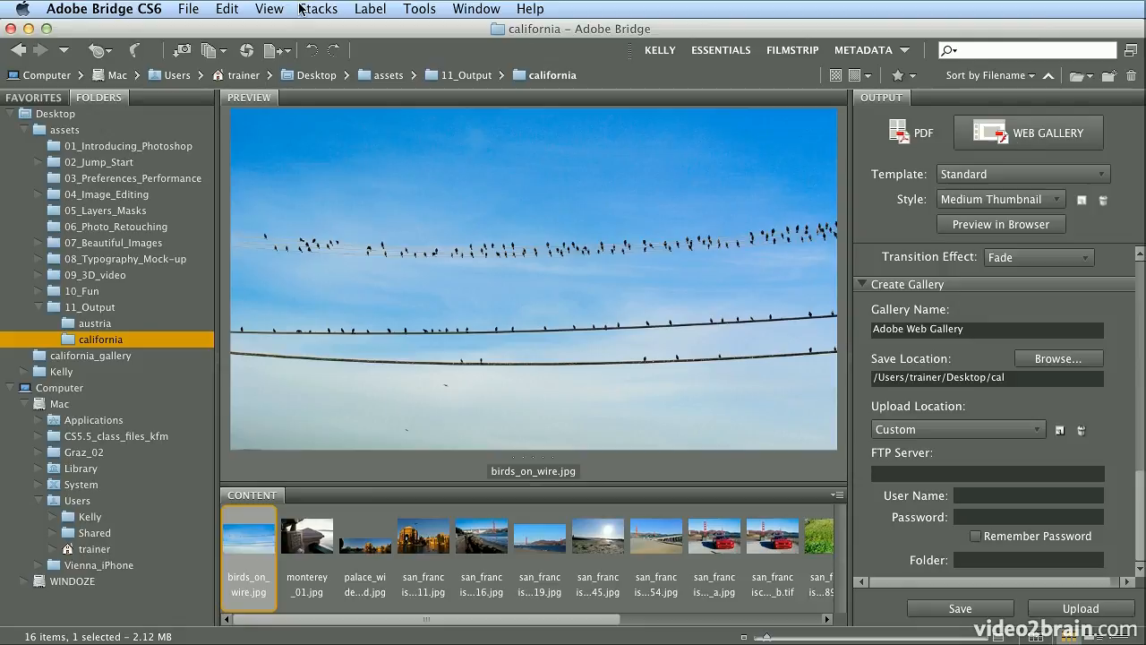
- Select all 16 california photos and keep the Standard template with Medium Thumbnail style
{"action": "left_click", "coordinate": [220, 8]}
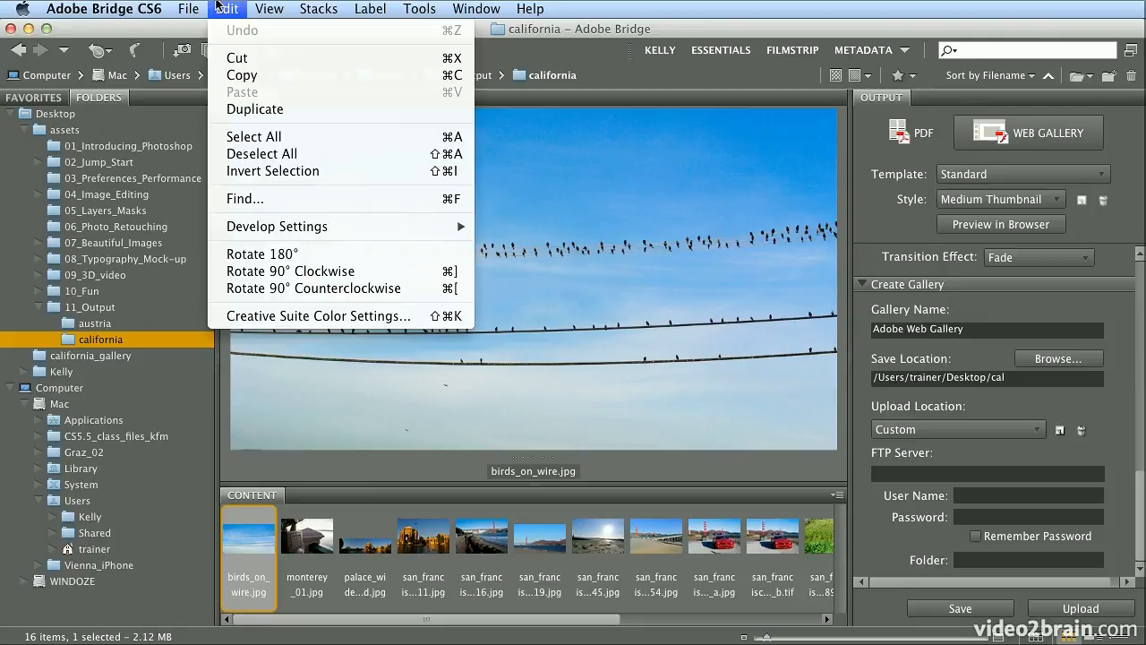
{"action": "left_click", "coordinate": [340, 148]}
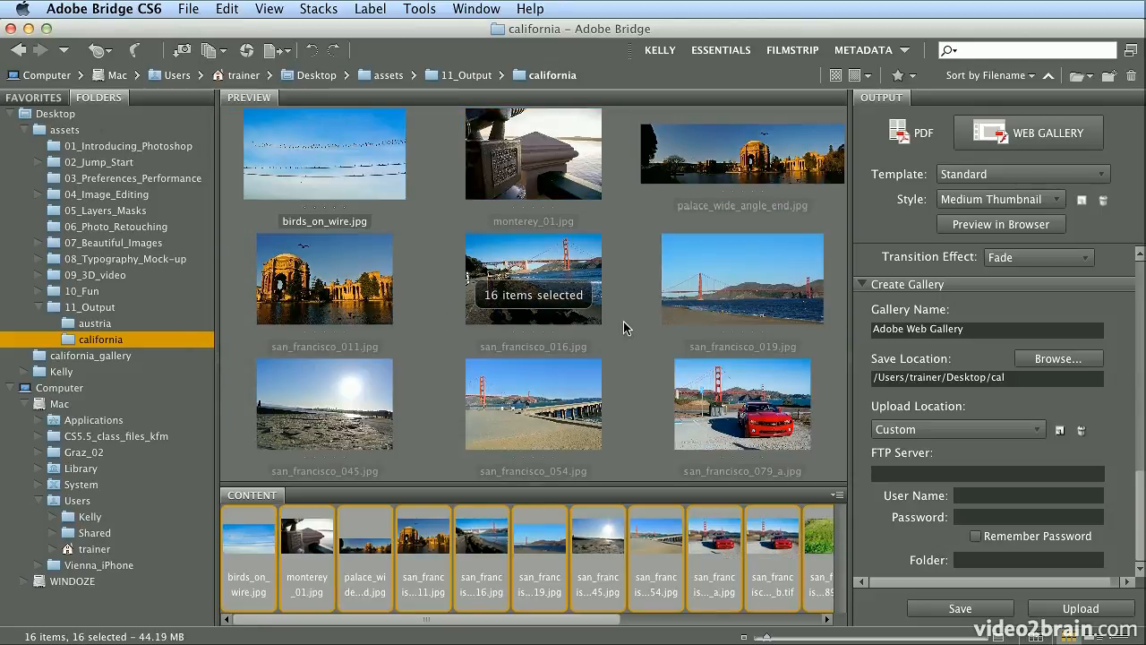
{"action": "left_click", "coordinate": [982, 178]}
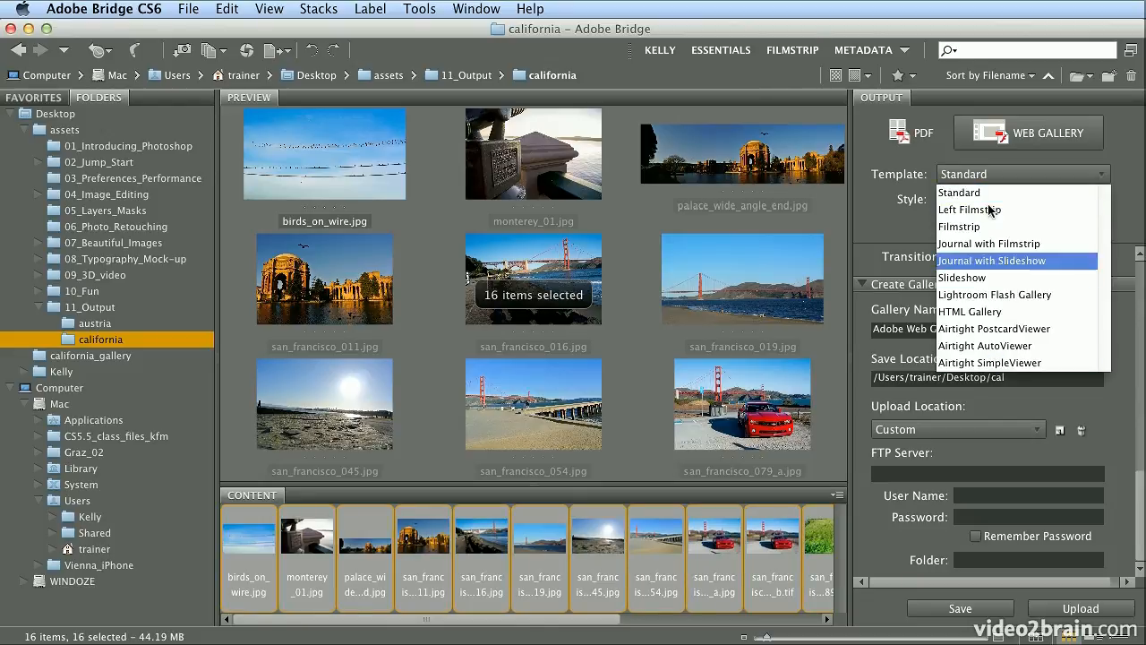
{"action": "left_click", "coordinate": [990, 193]}
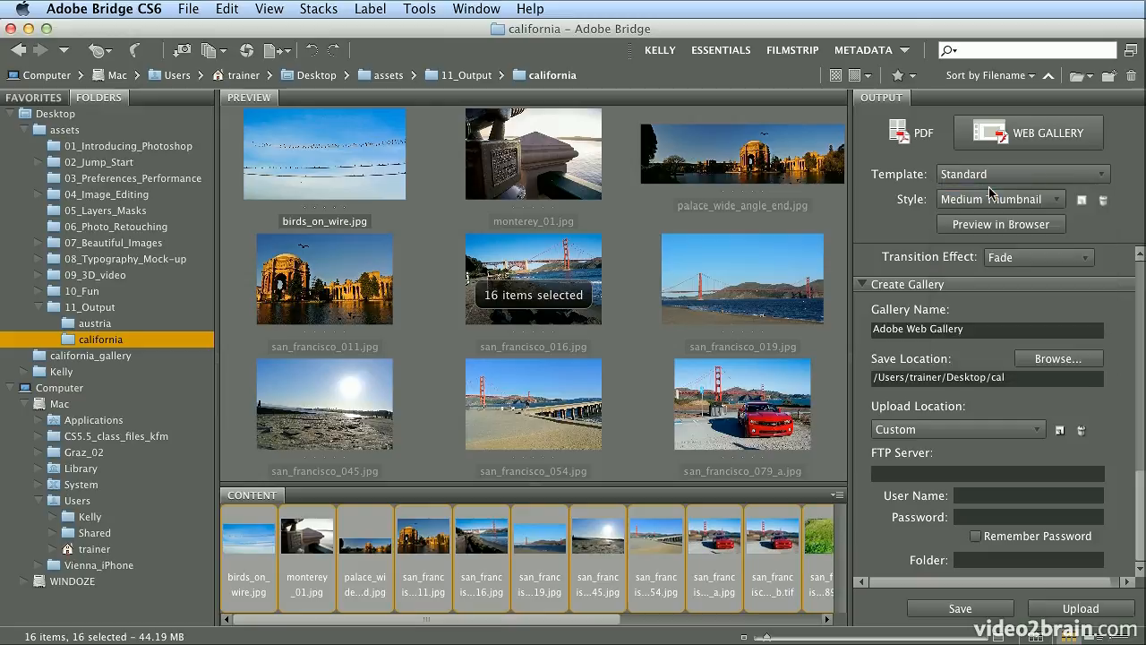
{"action": "left_click", "coordinate": [990, 201]}
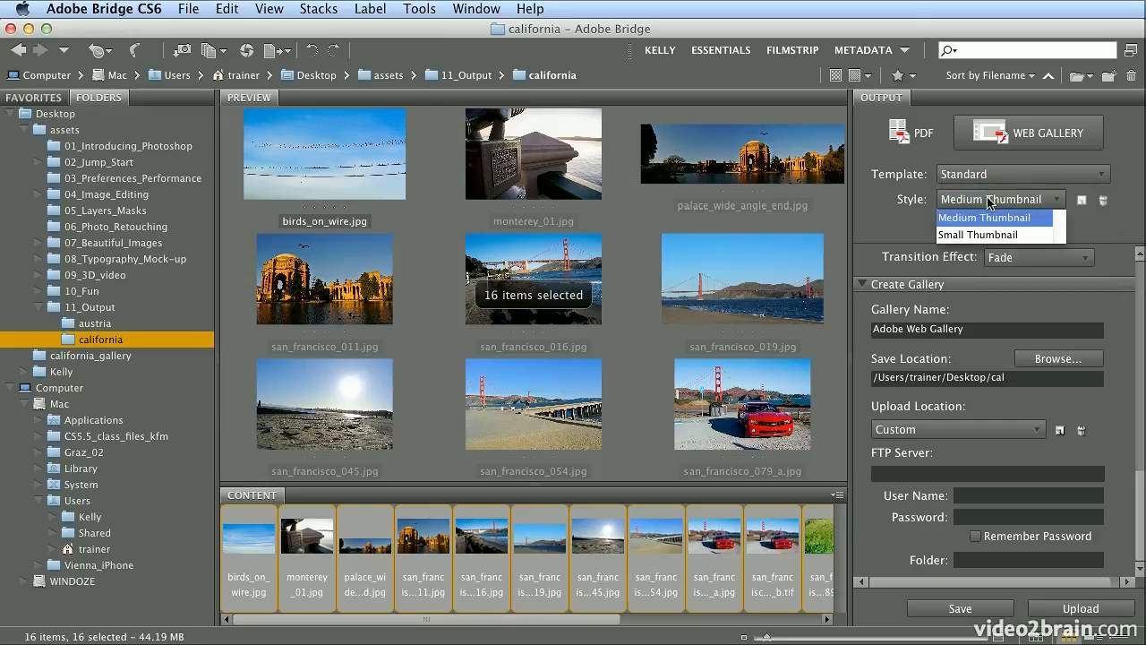
{"action": "left_click", "coordinate": [985, 218]}
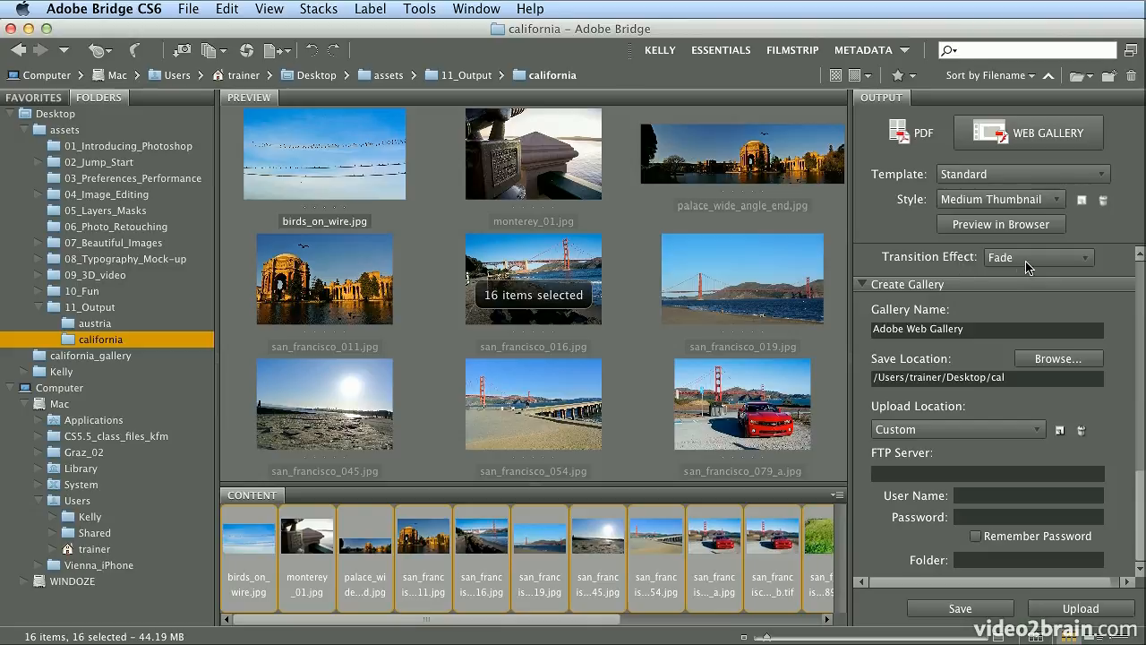
- Name the gallery California and set its save location to Desktop/california_gallery
{"action": "key", "text": "Tab"}
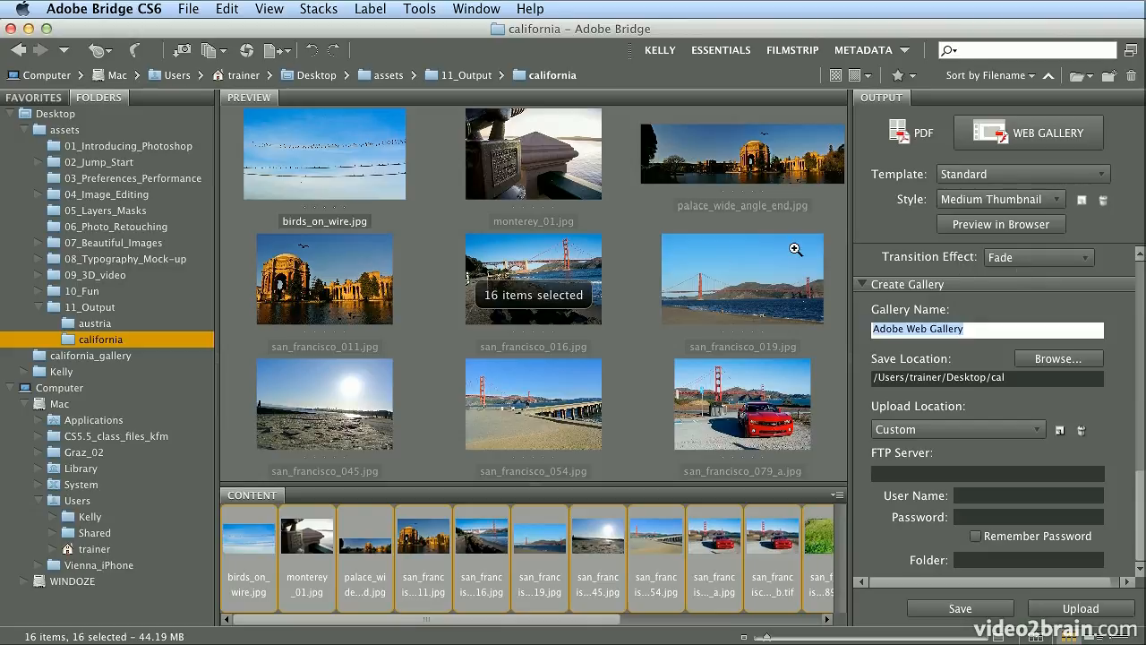
{"action": "type", "text": "Calif"}
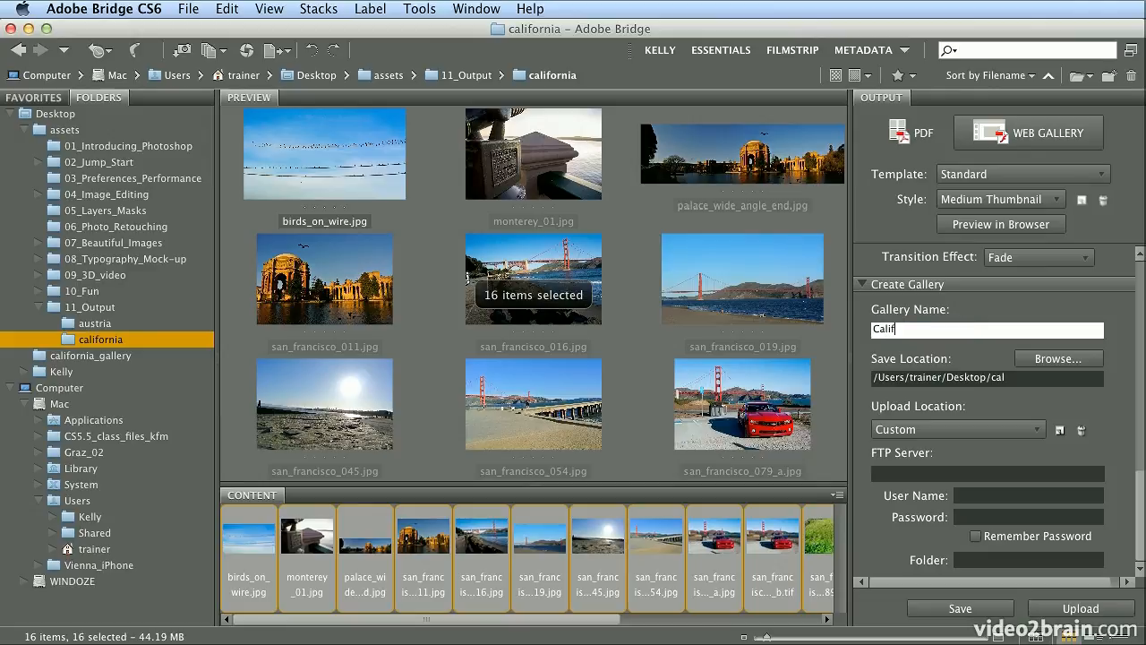
{"action": "type", "text": "ornia"}
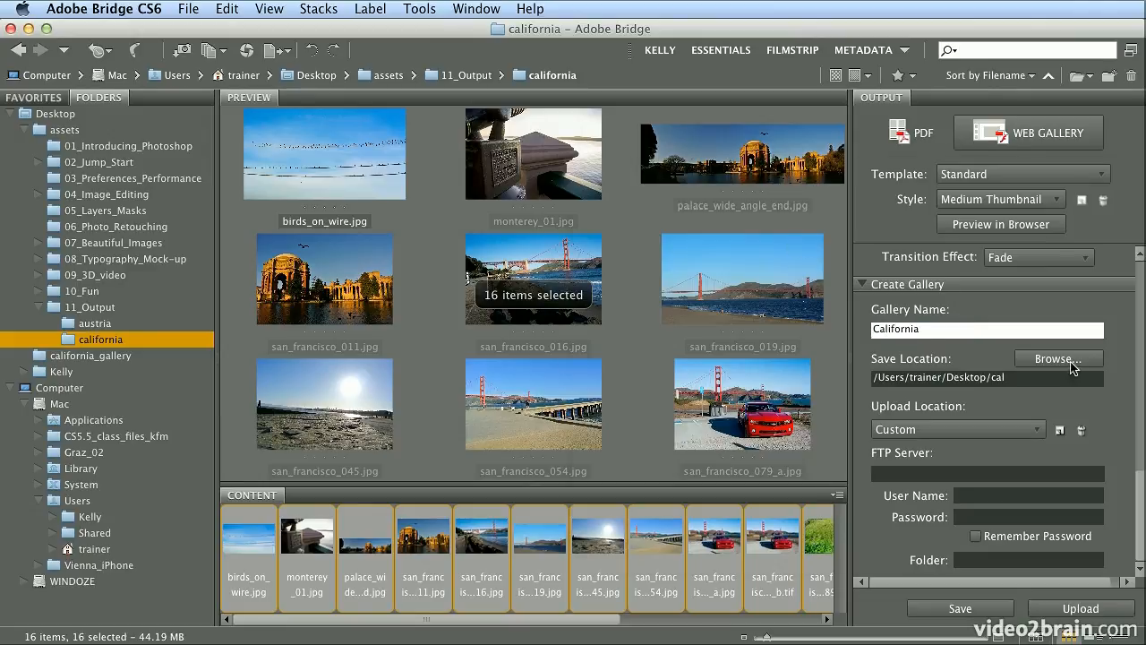
{"action": "left_click", "coordinate": [1070, 360]}
{"action": "left_click_drag", "start_coordinate": [814, 177], "coordinate": [676, 143]}
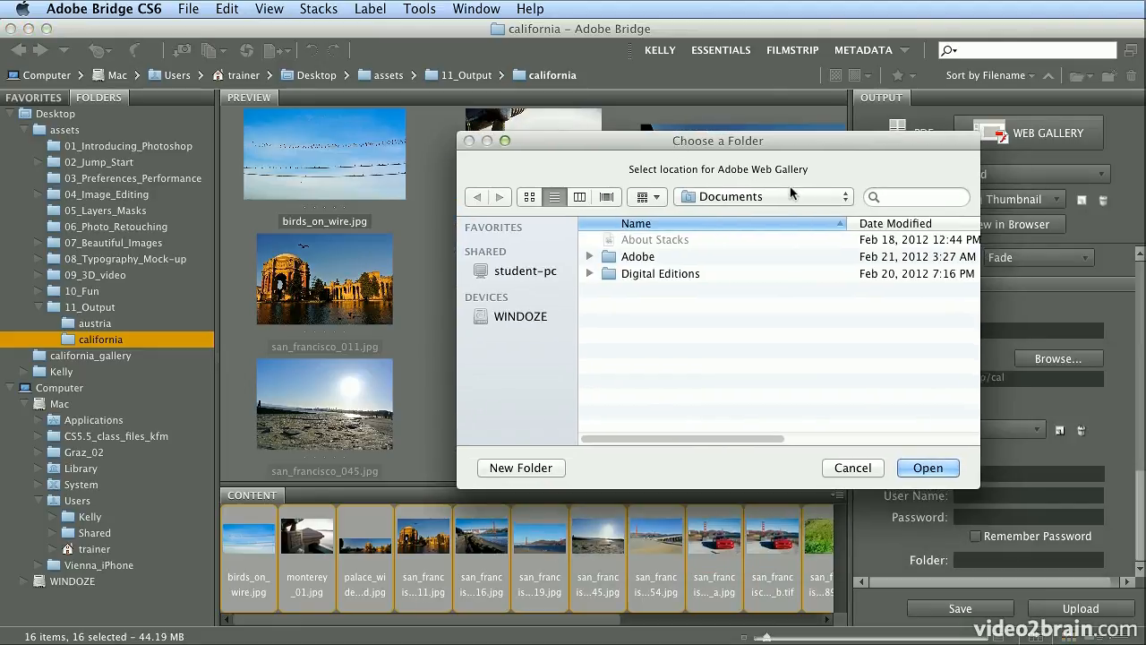
{"action": "key", "text": "super+shift+d"}
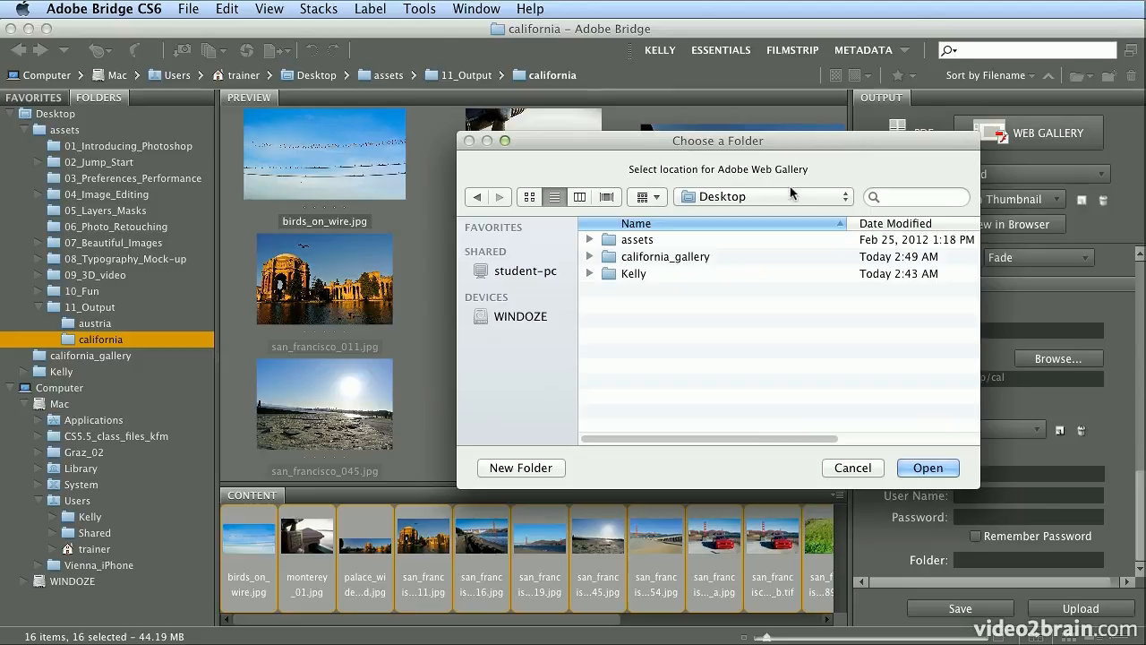
{"action": "double_click", "coordinate": [681, 260]}
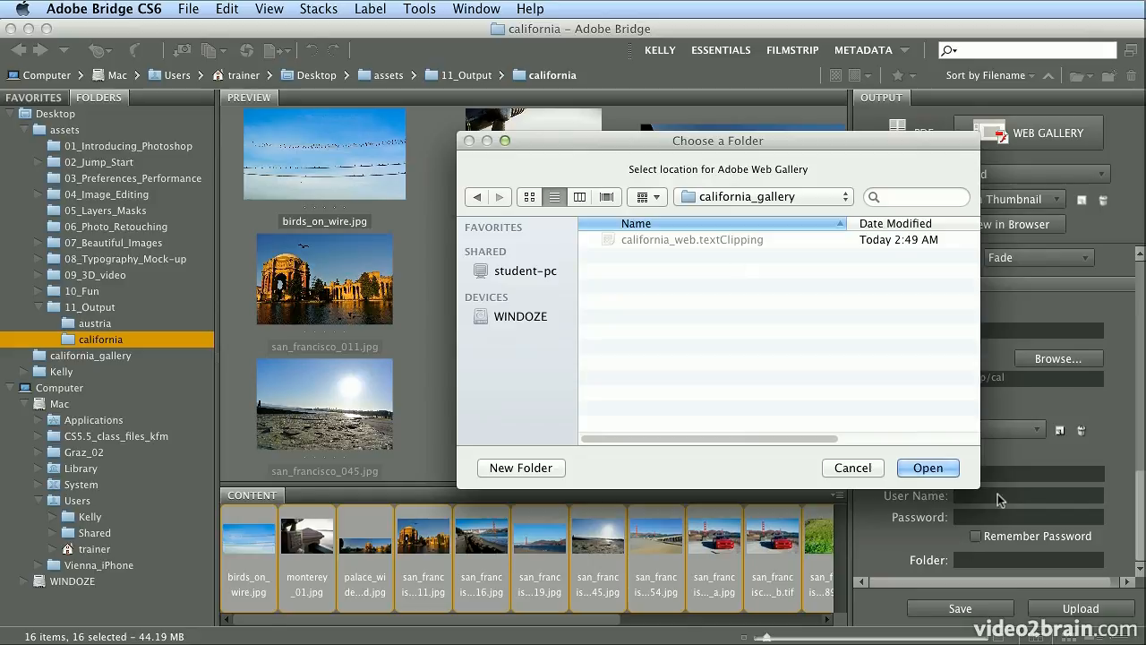
{"action": "left_click", "coordinate": [929, 468]}
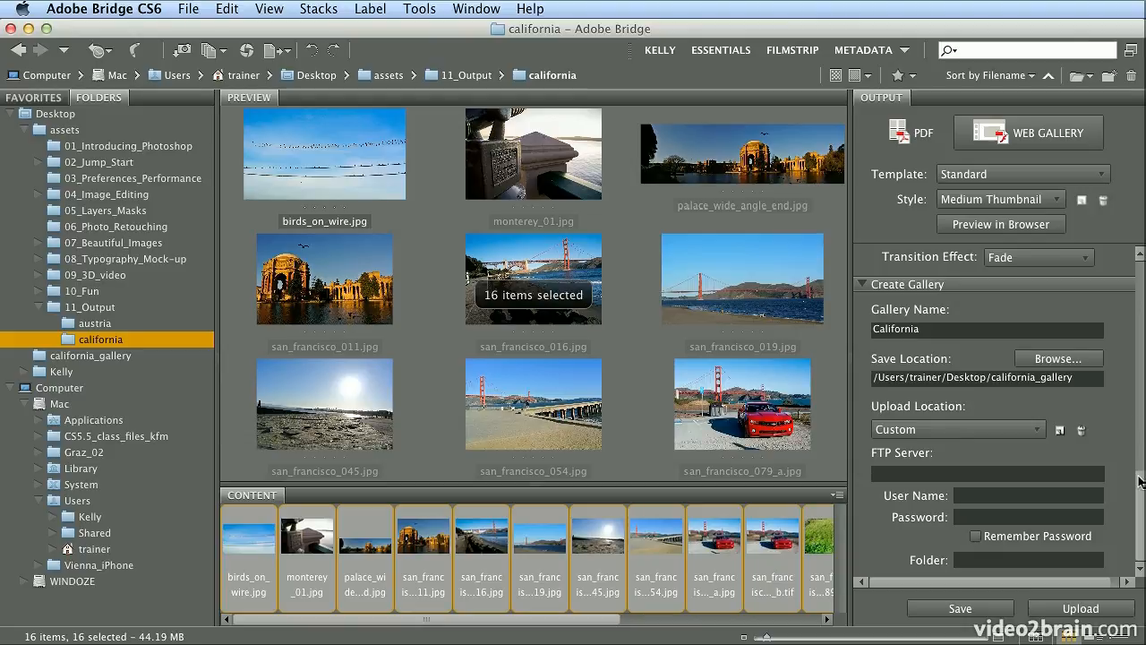
- Turn on Show File Names in the gallery's Appearance settings
{"action": "left_click_drag", "start_coordinate": [1140, 481], "coordinate": [1140, 414]}
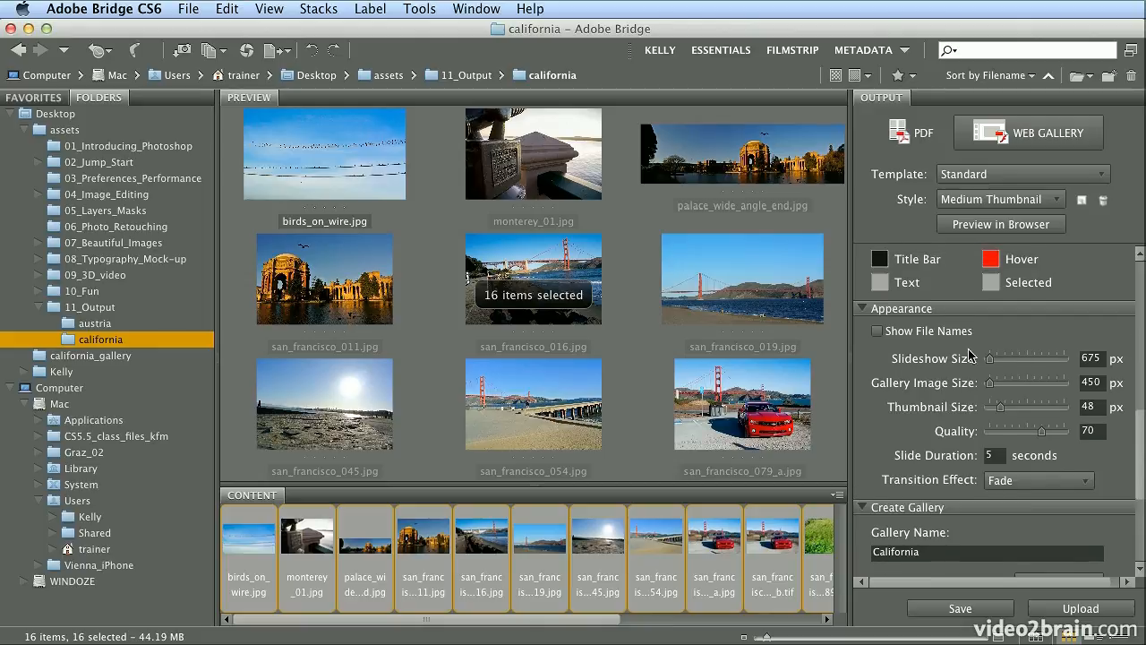
{"action": "left_click", "coordinate": [907, 335]}
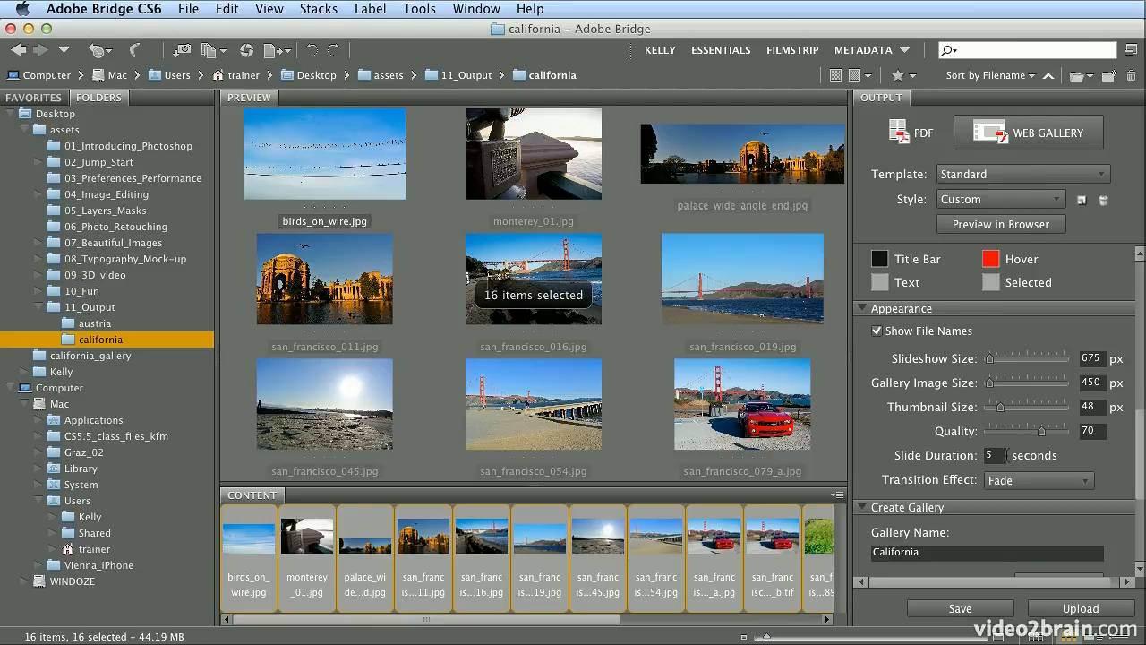
{"action": "left_click_drag", "start_coordinate": [1142, 365], "coordinate": [1141, 331]}
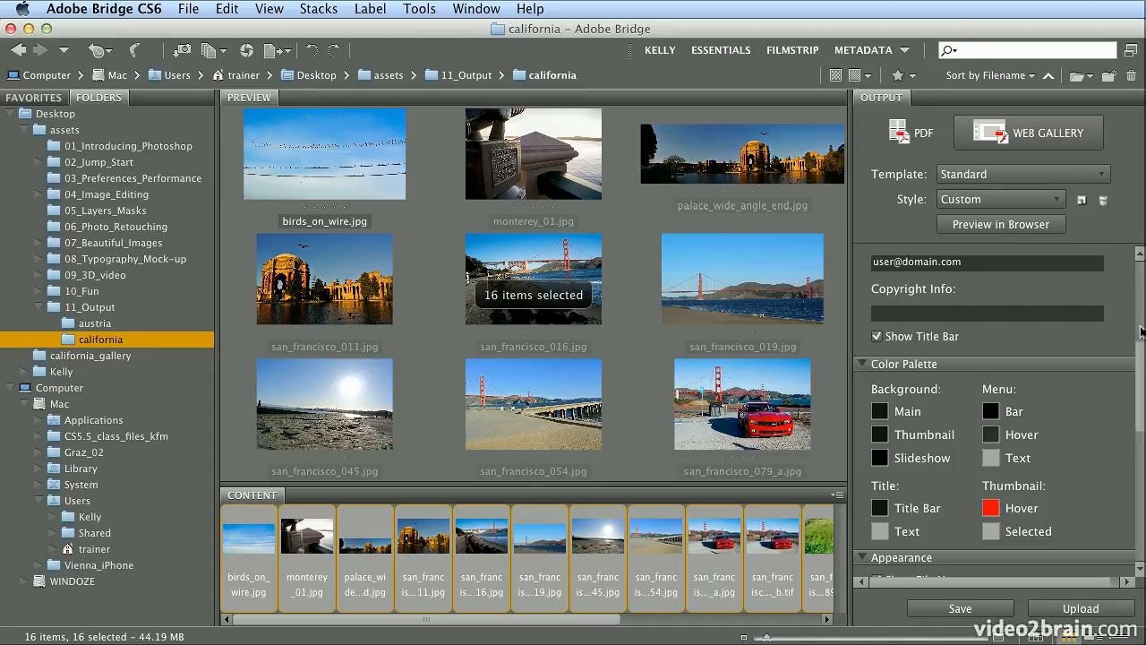
- Set site title California, a caption about the photographer's California shots, and a pick-3 project description
{"action": "scroll", "coordinate": [1142, 331], "scroll_direction": "up", "scroll_amount": 5}
{"action": "scroll", "coordinate": [1142, 320], "scroll_direction": "up", "scroll_amount": 2}
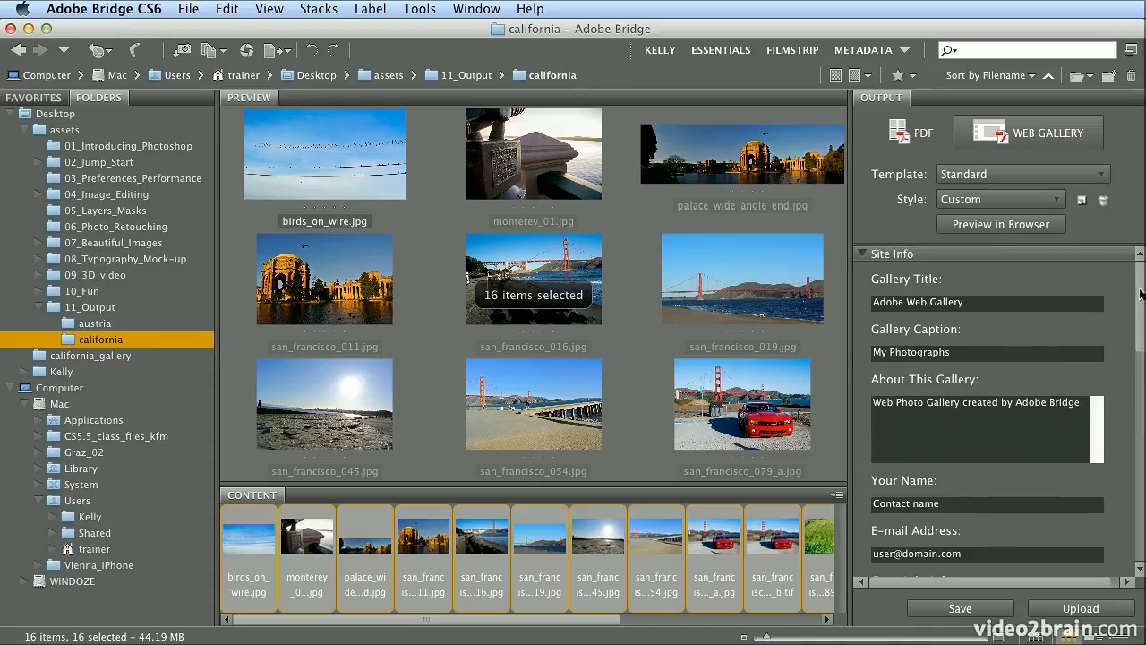
{"action": "left_click", "coordinate": [976, 305]}
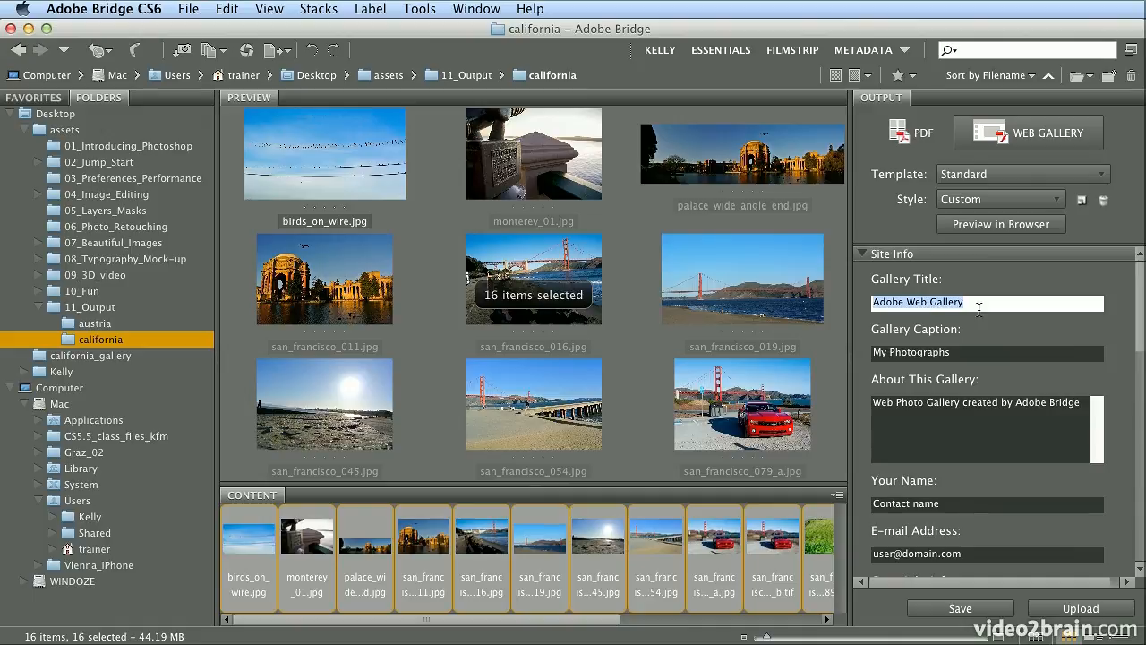
{"action": "type", "text": "Calif"}
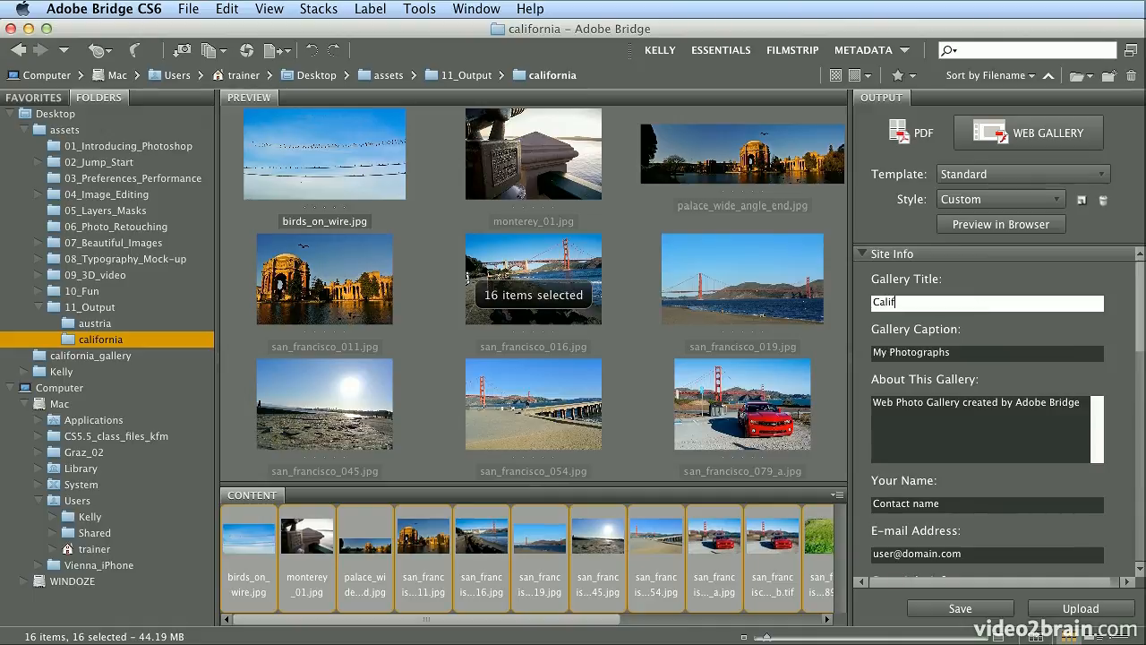
{"action": "type", "text": "ornia"}
{"action": "key", "text": "Tab"}
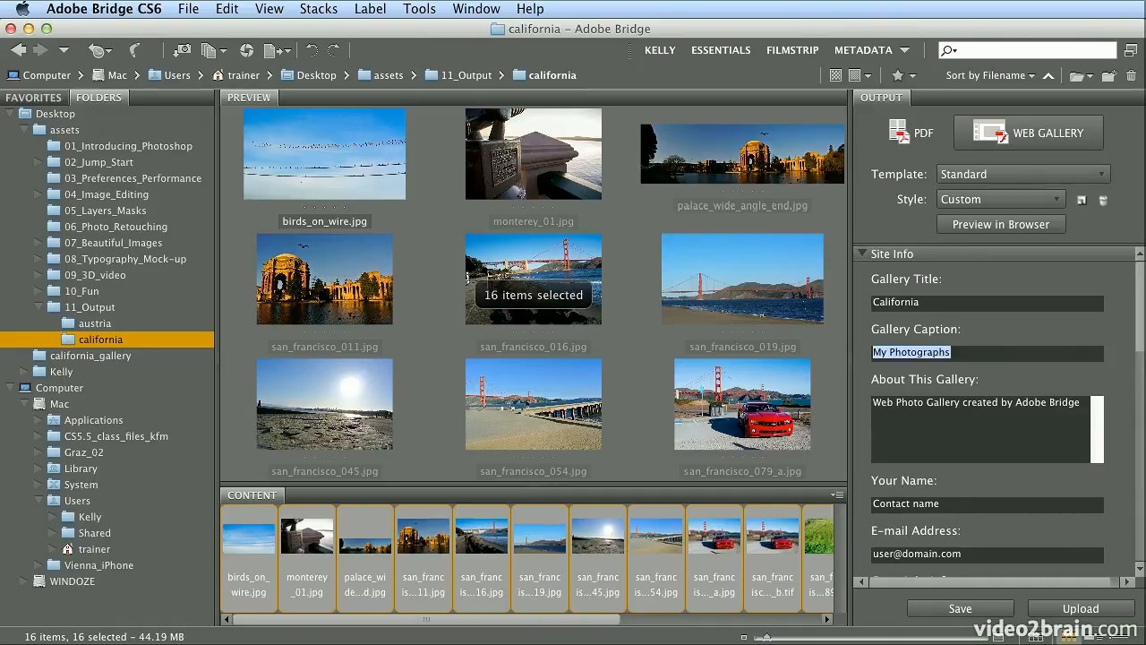
{"action": "type", "text": "Kell"}
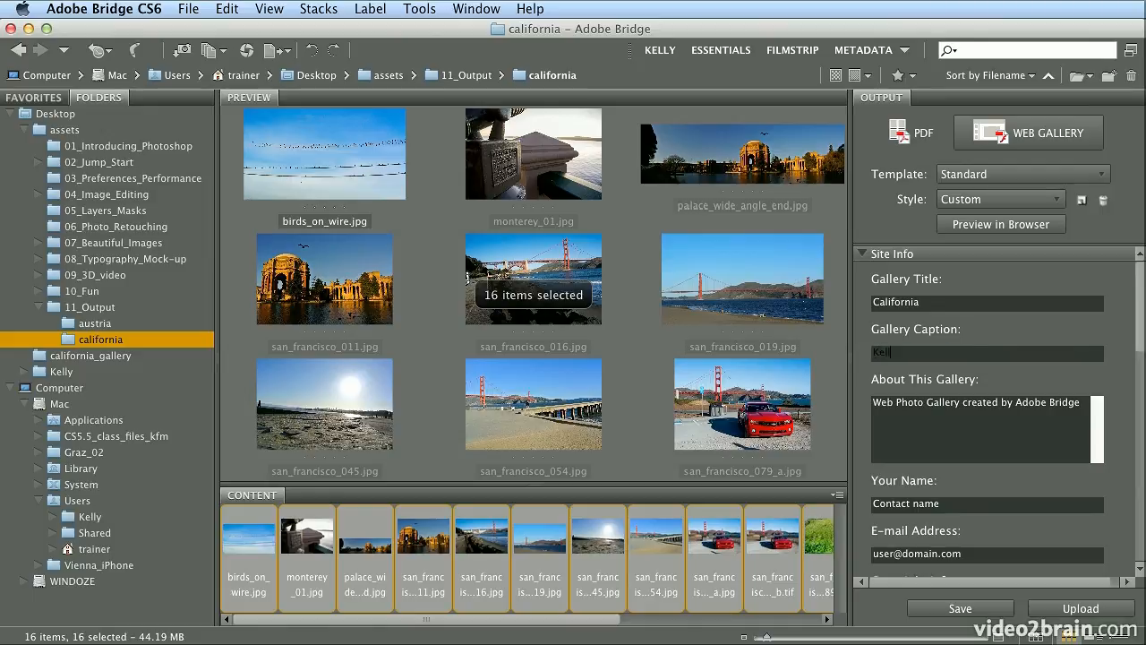
{"action": "type", "text": "y's Shots from California"}
{"action": "key", "text": "Tab"}
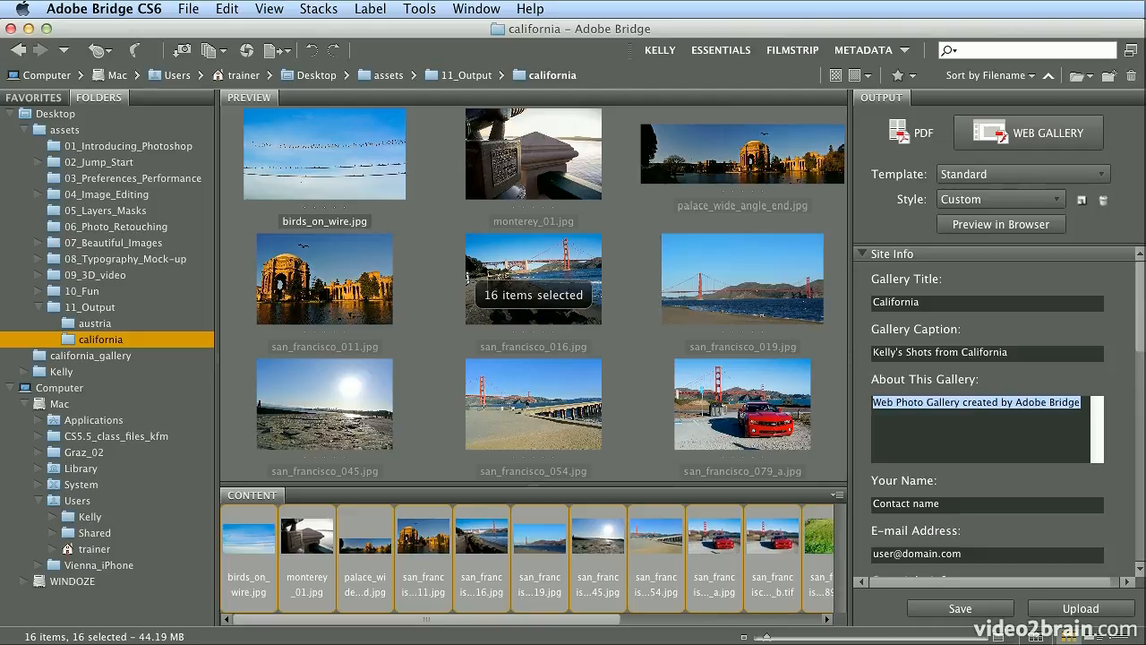
{"action": "type", "text": "Pleas"}
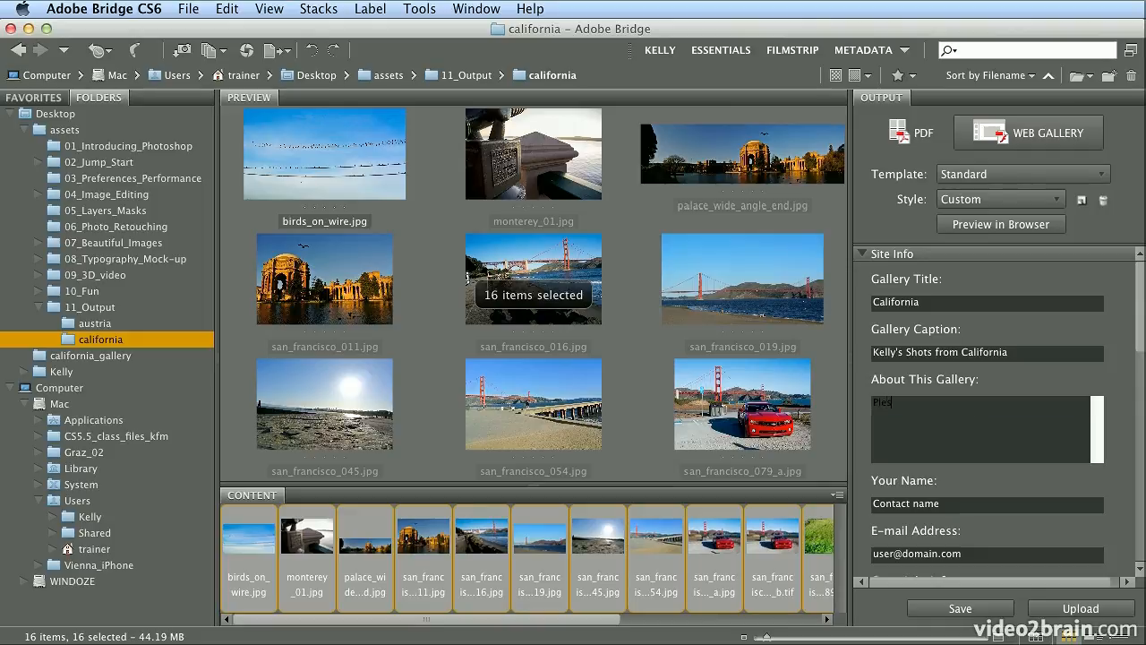
{"action": "type", "text": "e pick 3 to use for the project."}
- Fill in the gallery's contact name and contact e-mail address
{"action": "key", "text": "Tab"}
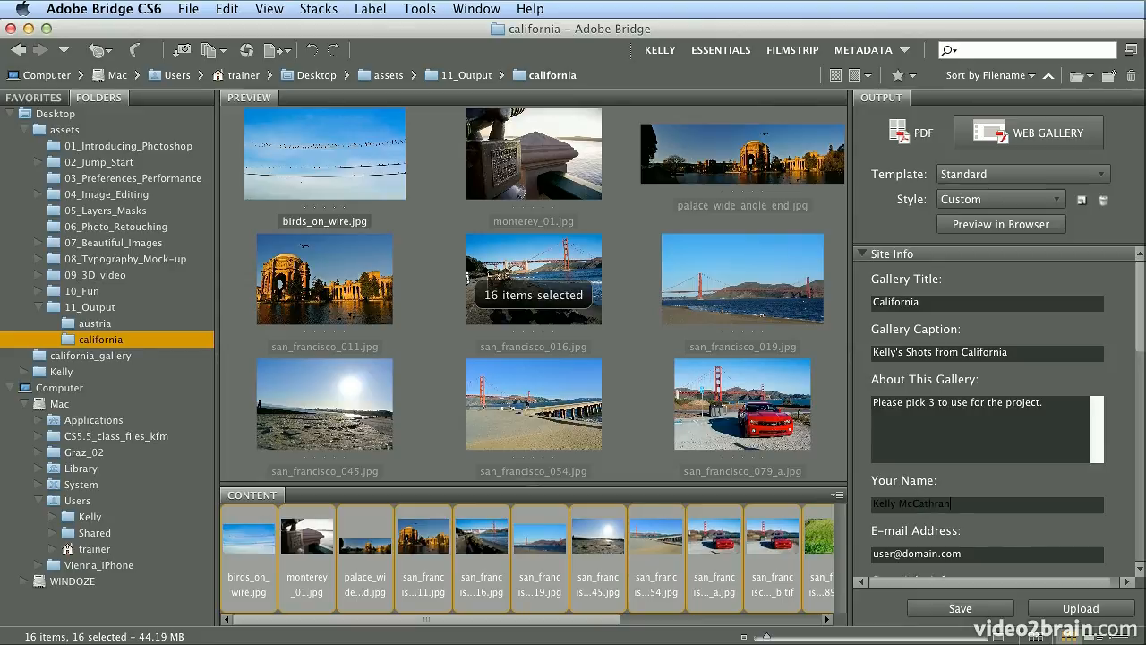
{"action": "key", "text": "Tab"}
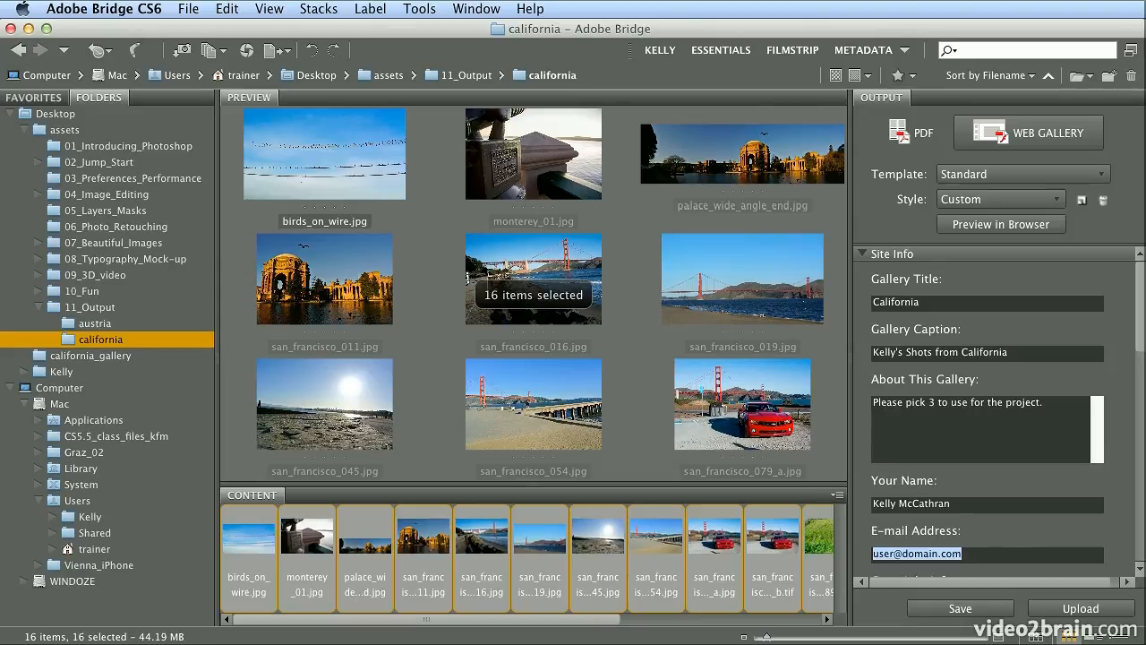
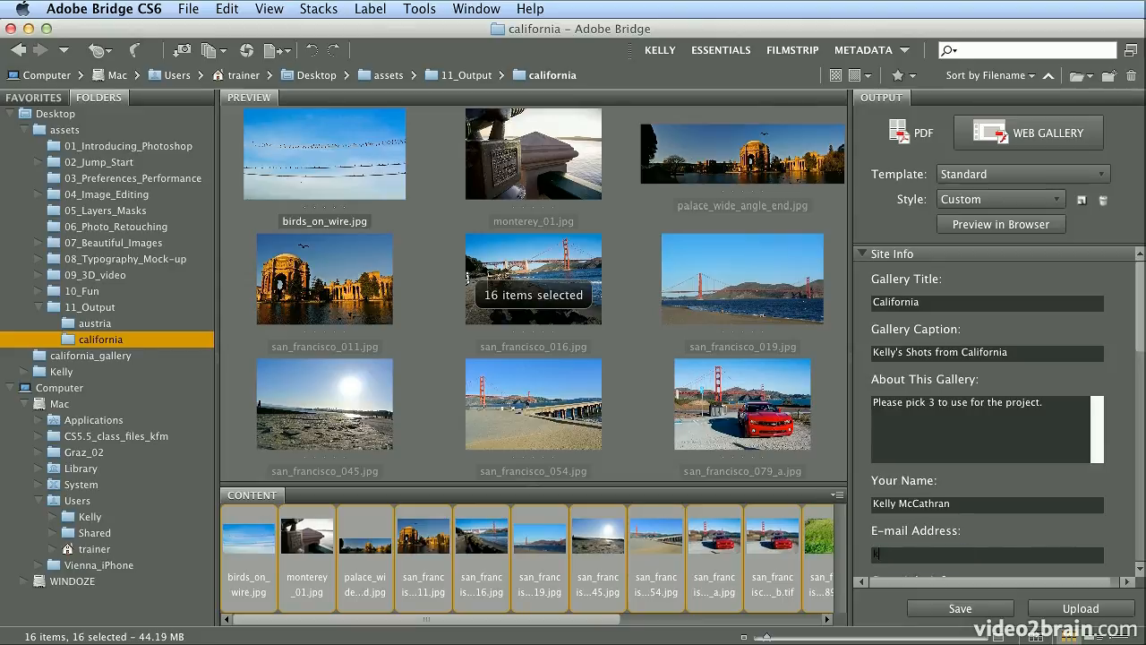
- Enter 2012 as the gallery's copyright info
{"action": "scroll", "coordinate": [1144, 457], "scroll_direction": "down", "scroll_amount": 5}
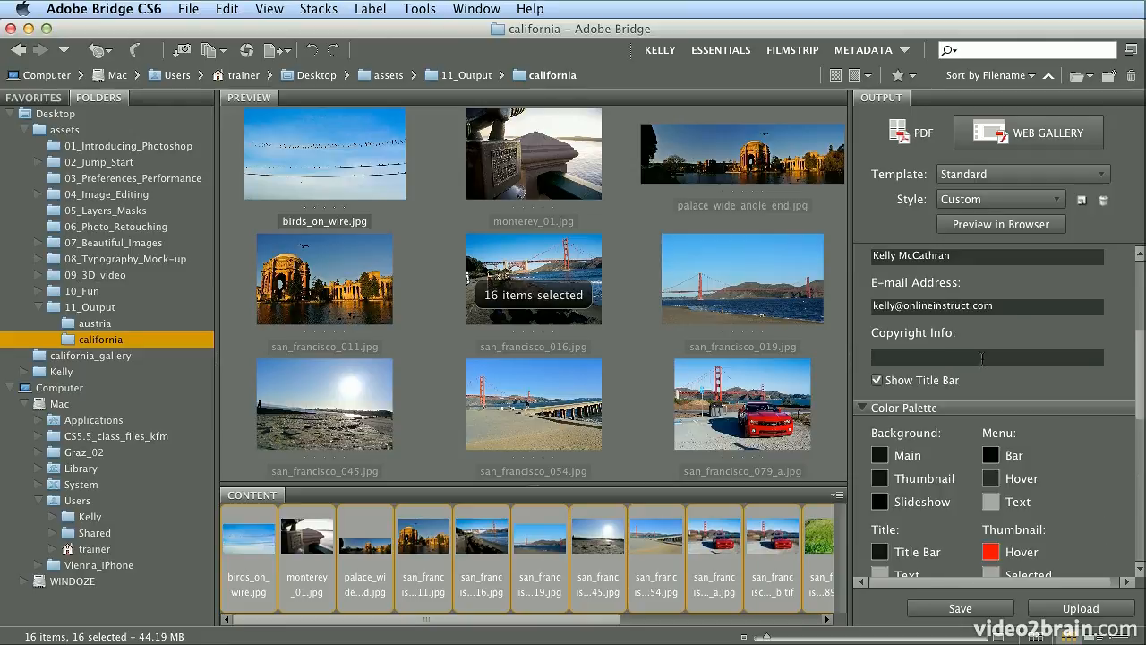
{"action": "left_click", "coordinate": [1033, 358]}
{"action": "type", "text": "2012"}
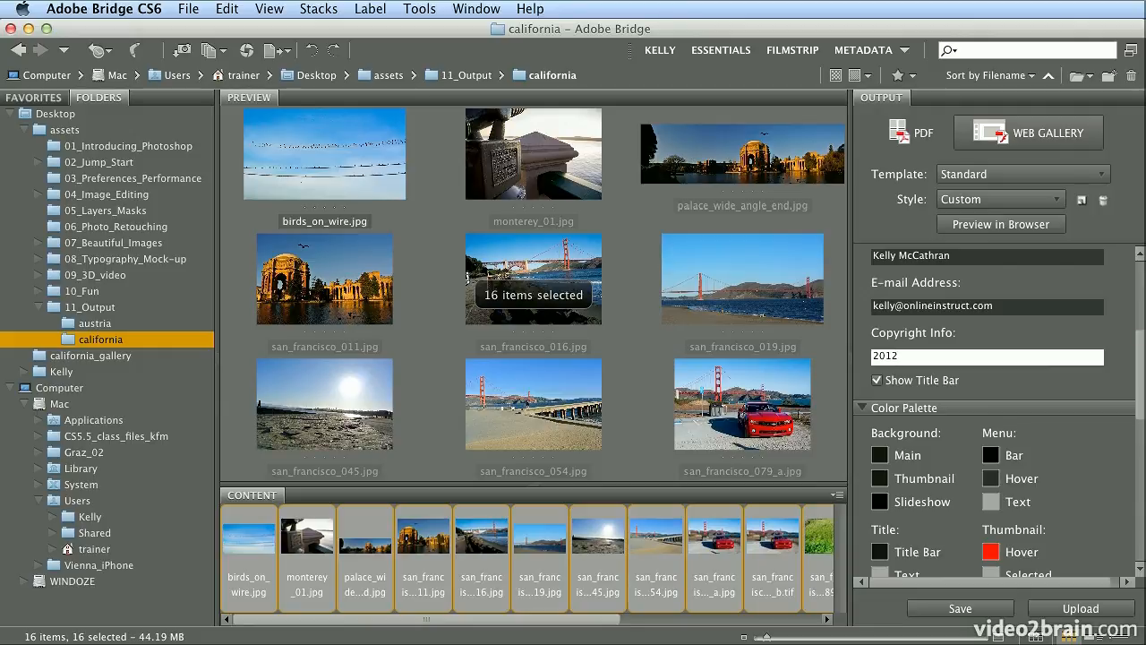
{"action": "left_click_drag", "start_coordinate": [1142, 381], "coordinate": [1138, 550]}
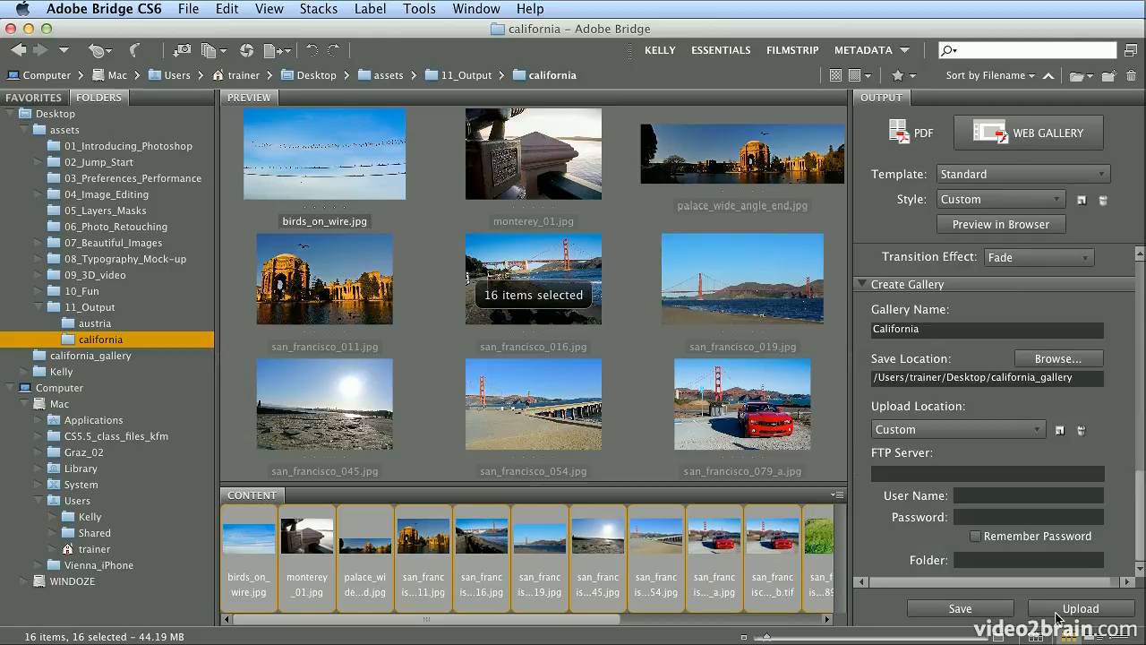
- Save the California gallery, dismiss the gallery-created message, and minimize Bridge
{"action": "left_click", "coordinate": [1001, 612]}
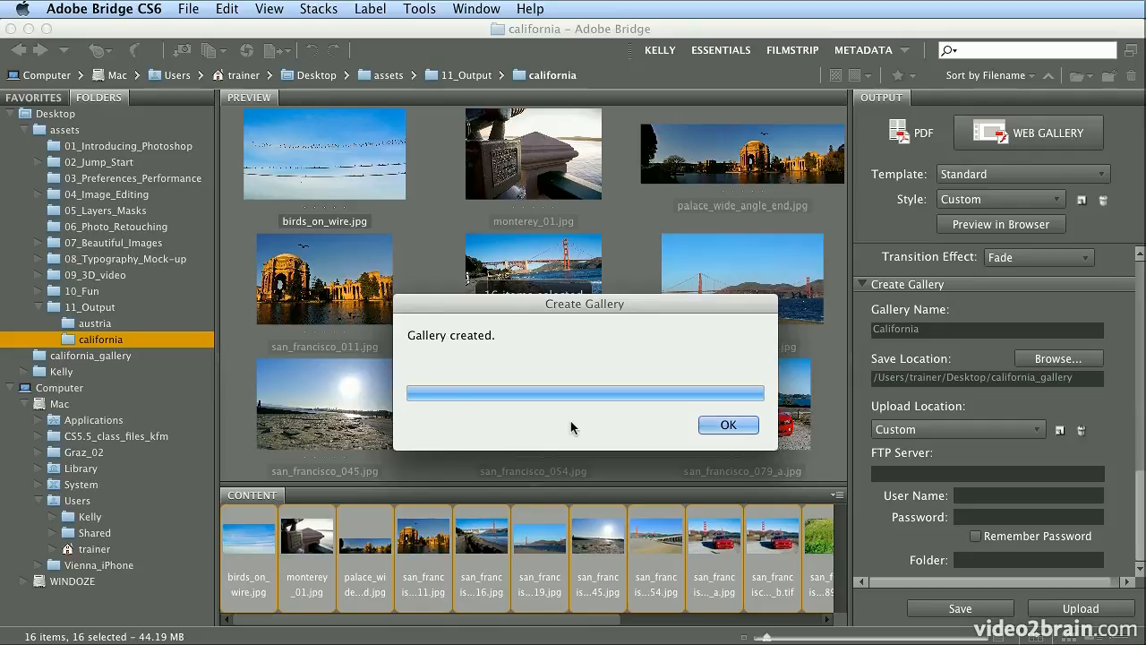
{"action": "left_click", "coordinate": [737, 425]}
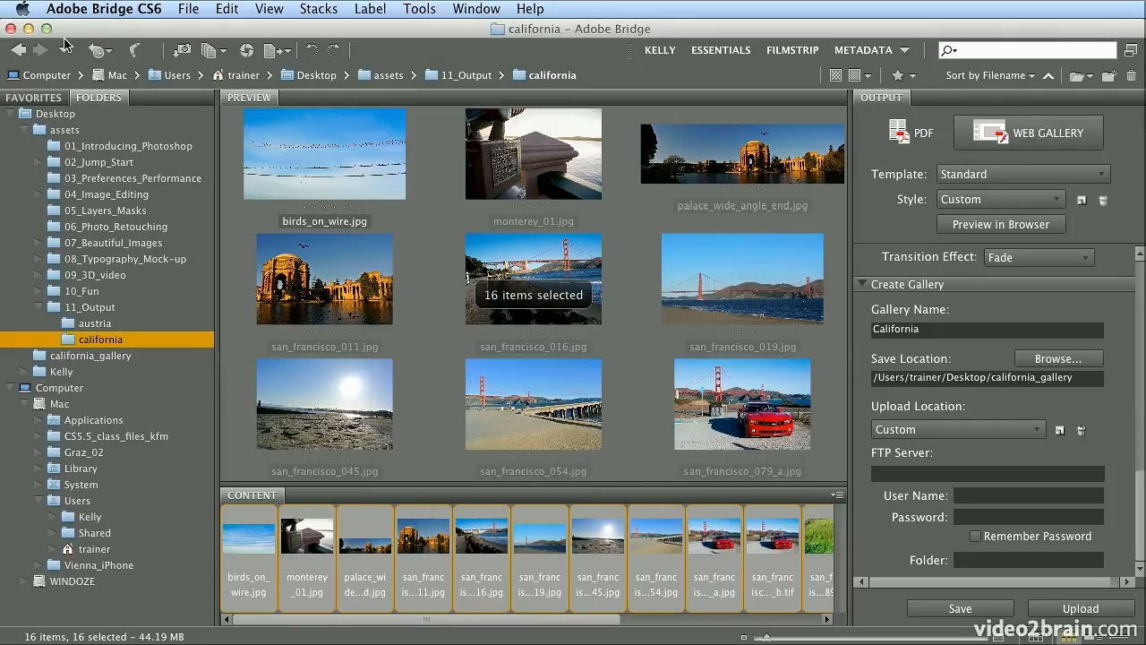
{"action": "left_click", "coordinate": [29, 31]}
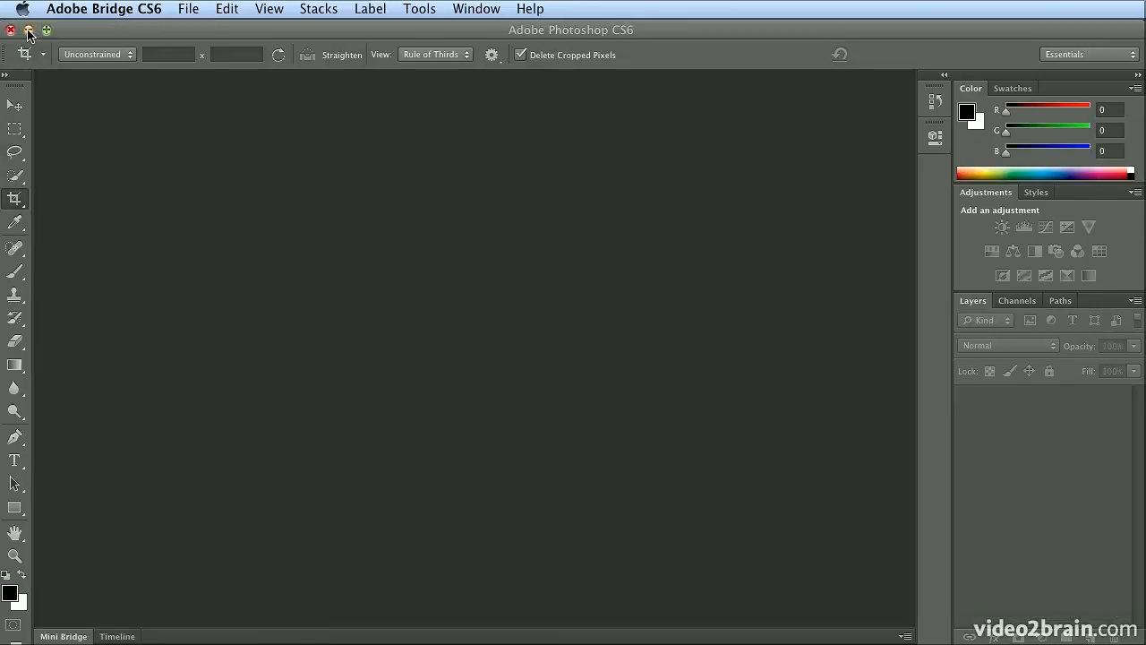
- Open california_gallery > California in Finder and expand resources and images to show large, medium, thumb
{"action": "left_click", "coordinate": [29, 30]}
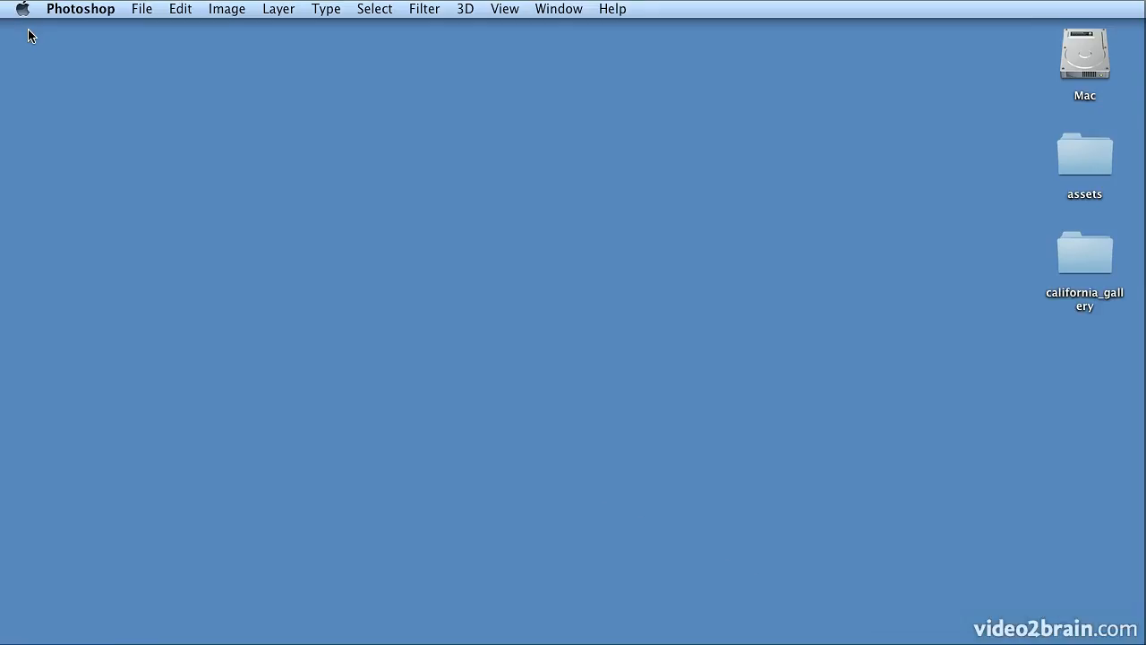
{"action": "double_click", "coordinate": [1077, 268]}
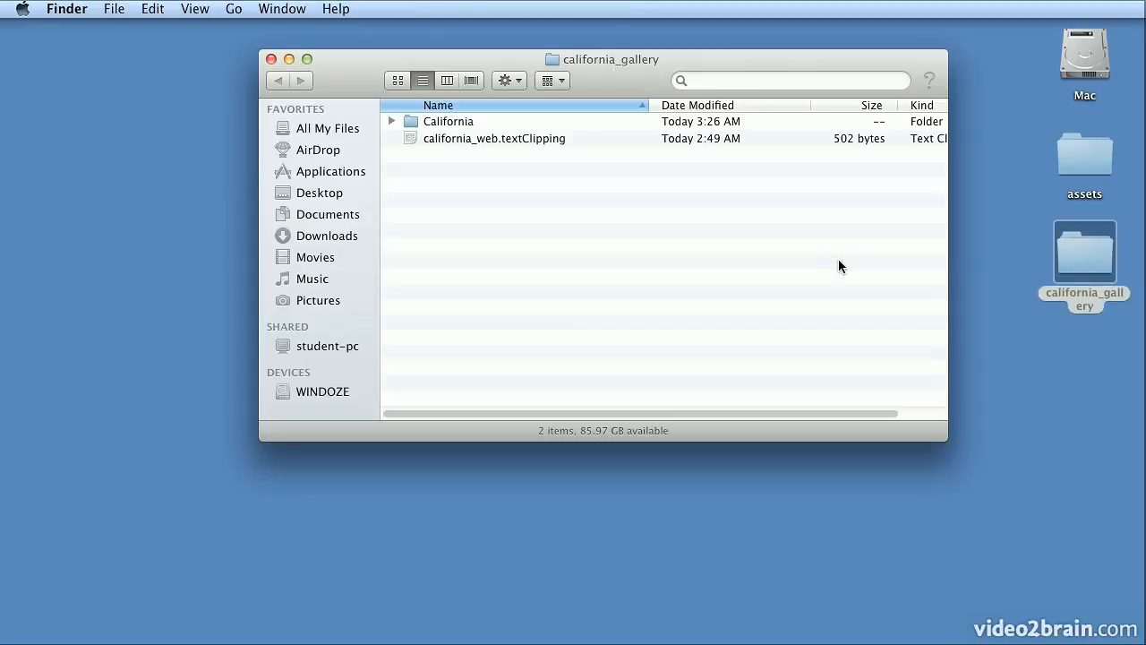
{"action": "double_click", "coordinate": [446, 122]}
{"action": "left_click", "coordinate": [477, 123]}
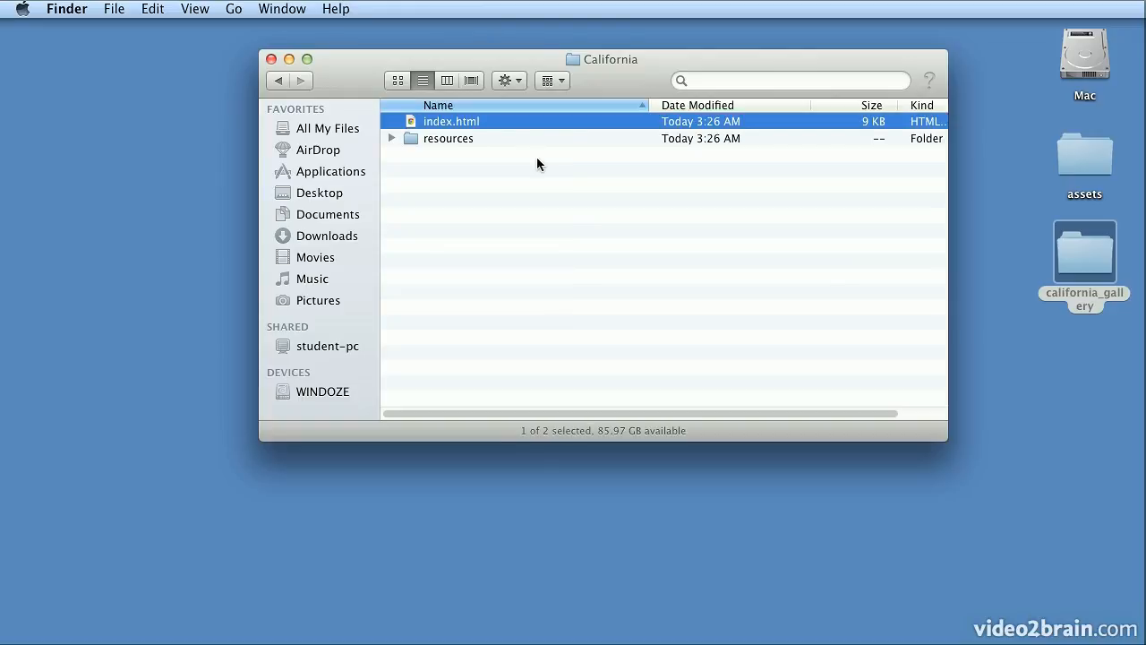
{"action": "left_click", "coordinate": [394, 139]}
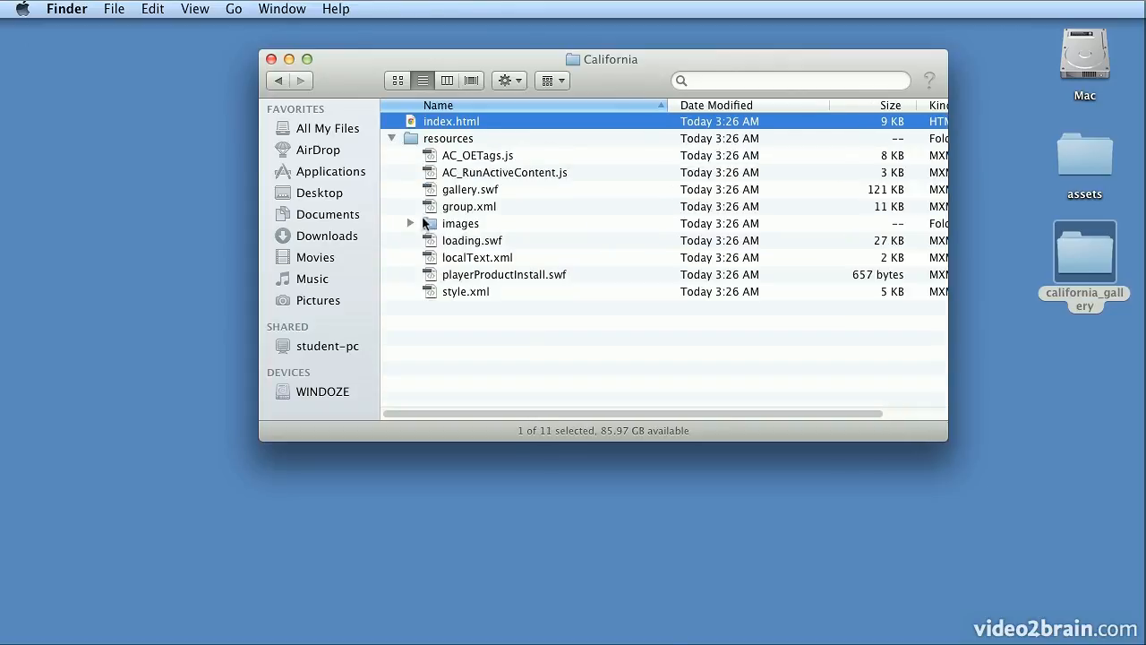
{"action": "left_click", "coordinate": [411, 223]}
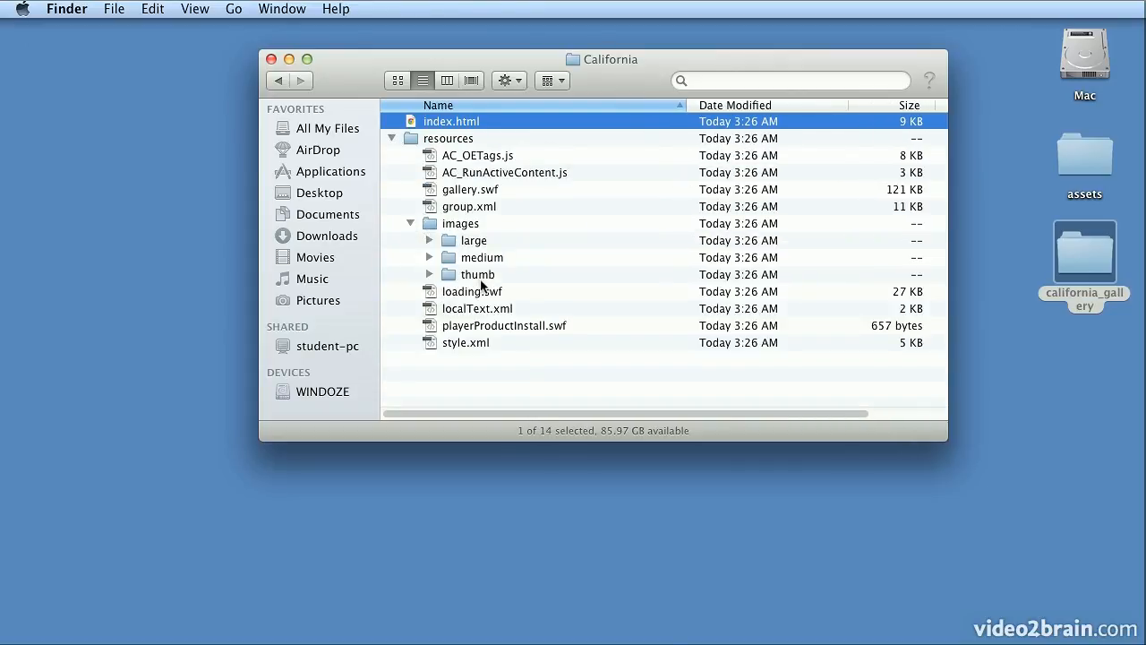
{"action": "left_click", "coordinate": [534, 280]}
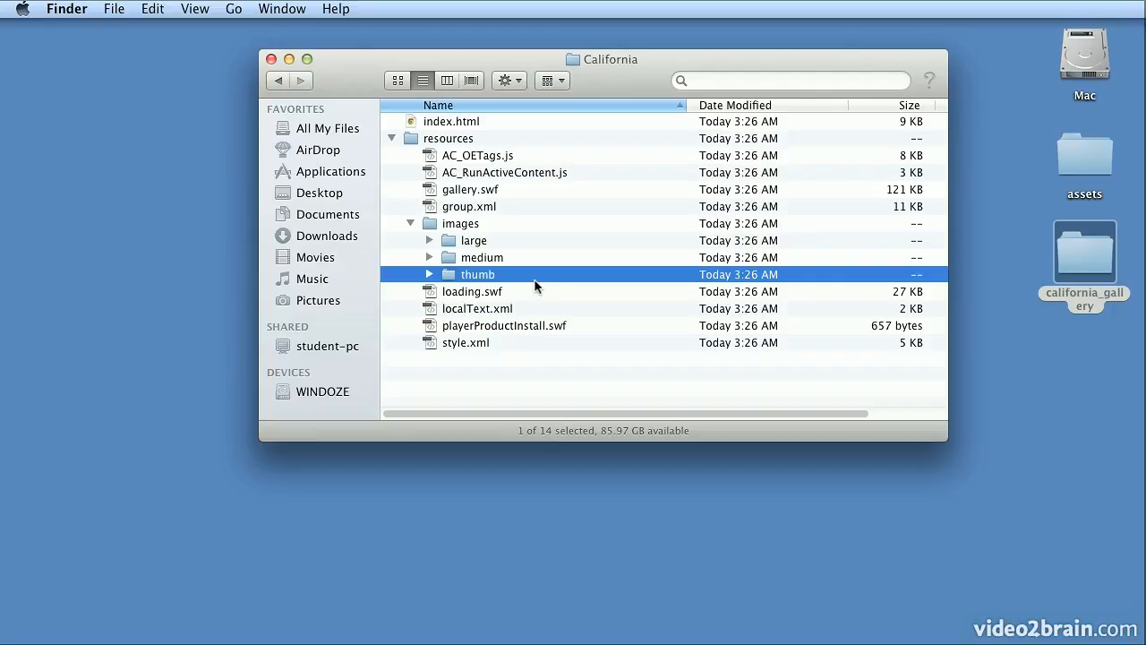
{"action": "left_click", "coordinate": [448, 126]}
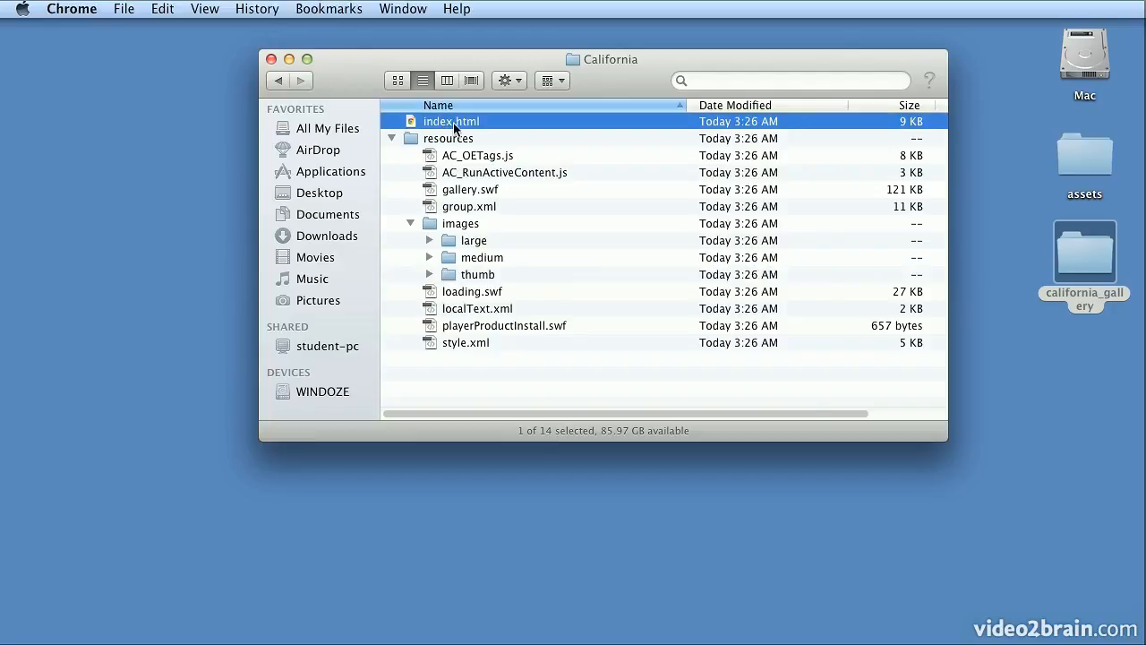
- Open index.html in Chrome and step through the slideshow to san_francisco_079_b.tif
{"action": "double_click", "coordinate": [449, 125]}
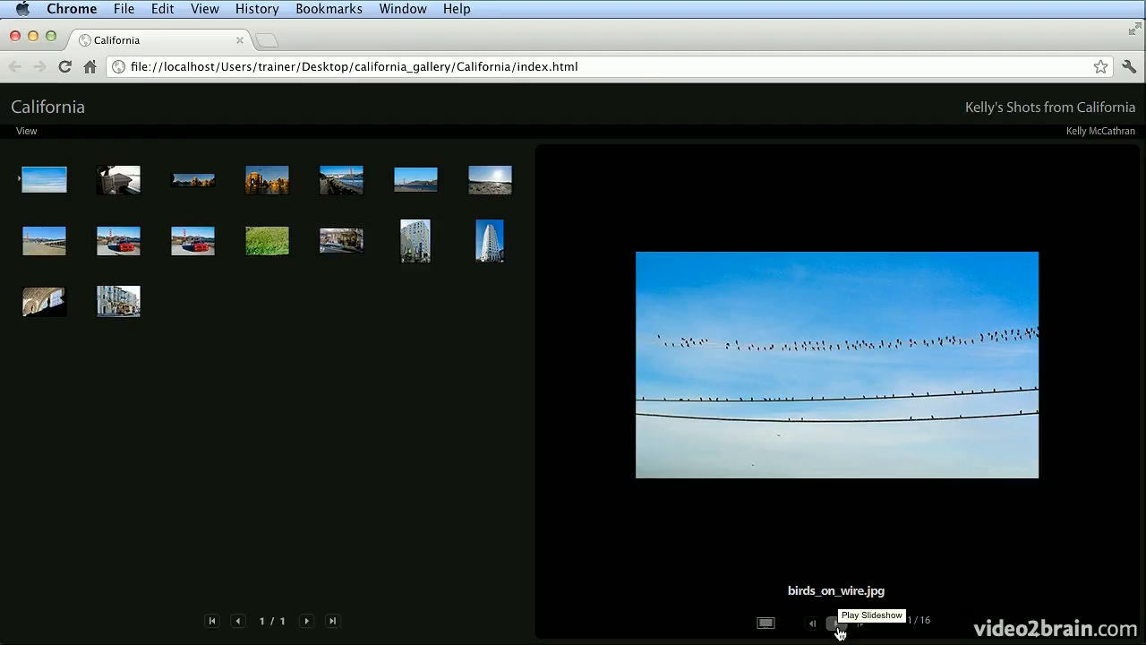
{"action": "left_click", "coordinate": [839, 628]}
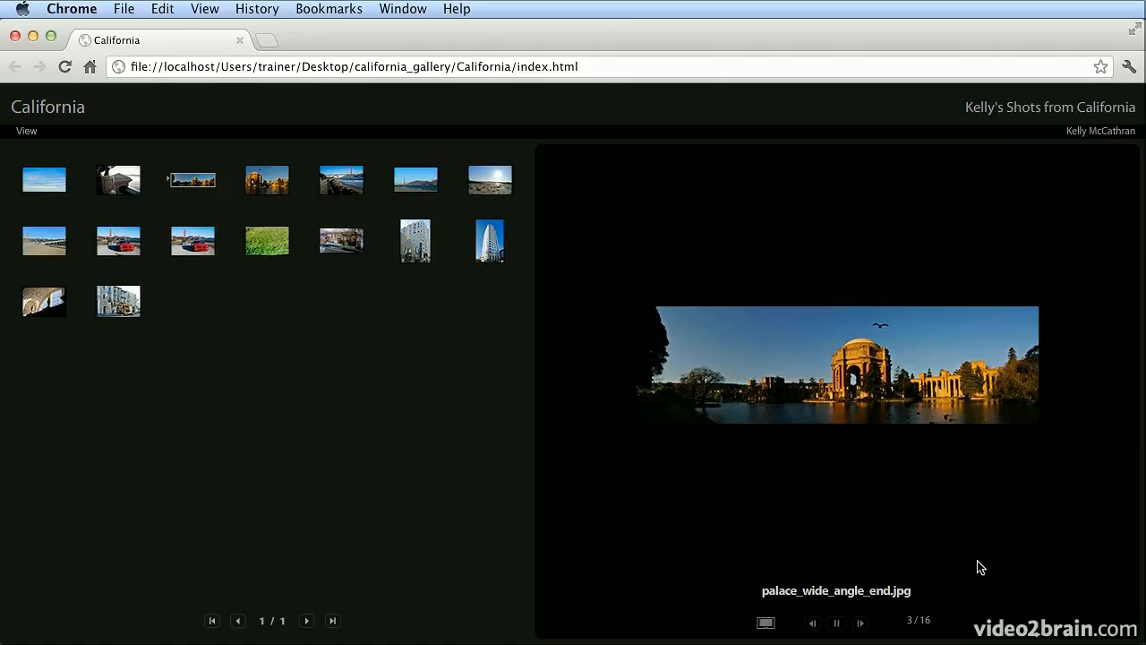
{"action": "left_click", "coordinate": [862, 625]}
{"action": "left_click", "coordinate": [862, 625]}
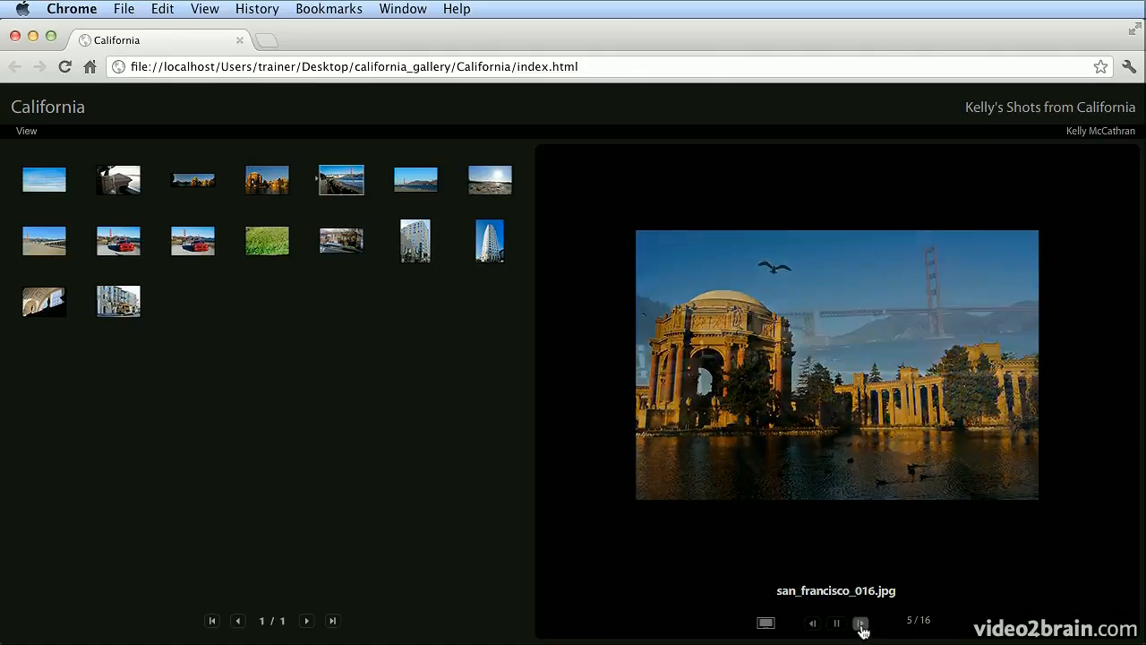
{"action": "left_click", "coordinate": [861, 625]}
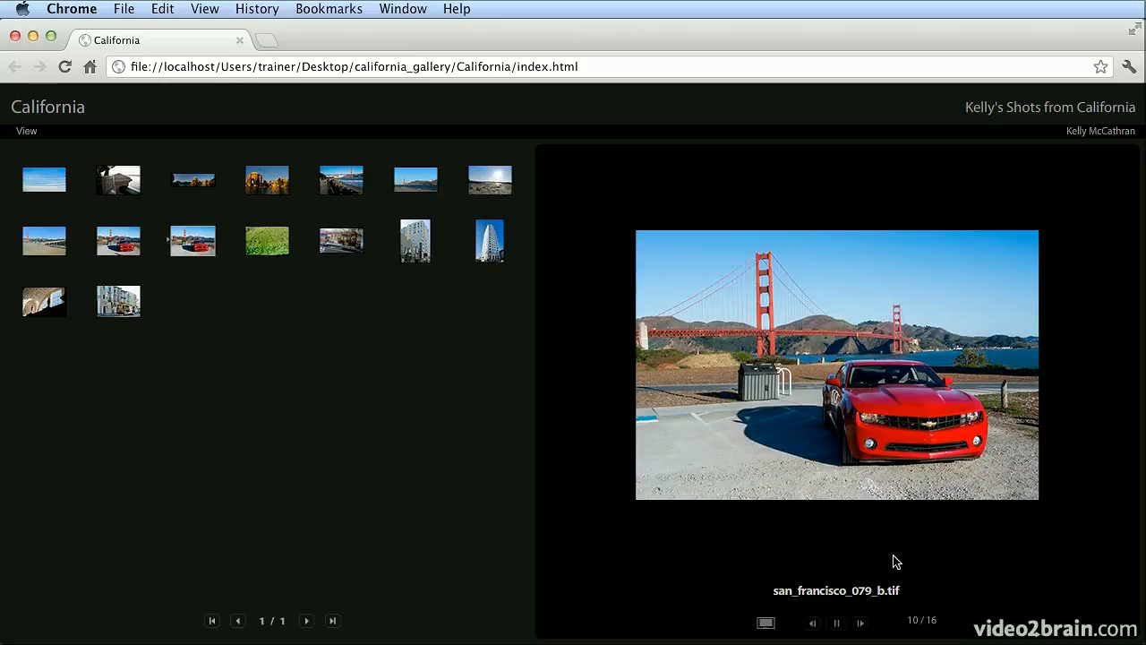
{"action": "left_click", "coordinate": [815, 624]}
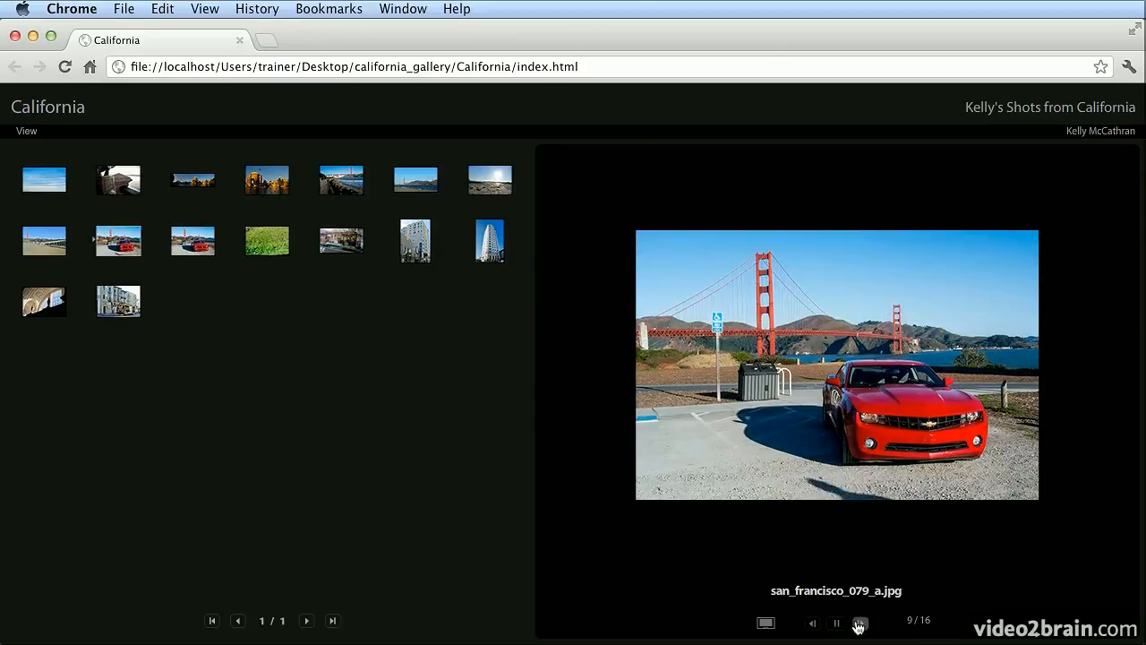
{"action": "left_click", "coordinate": [860, 624]}
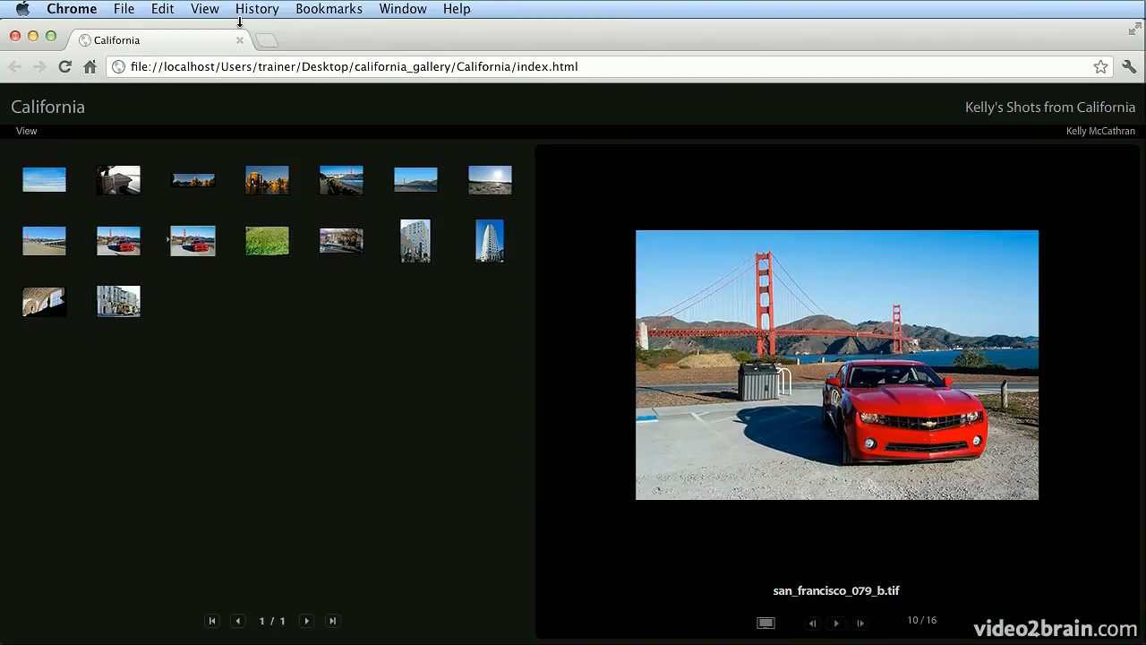
- Close the Chrome gallery window and return to Adobe Bridge
{"action": "left_click_drag", "start_coordinate": [241, 19], "coordinate": [235, 20]}
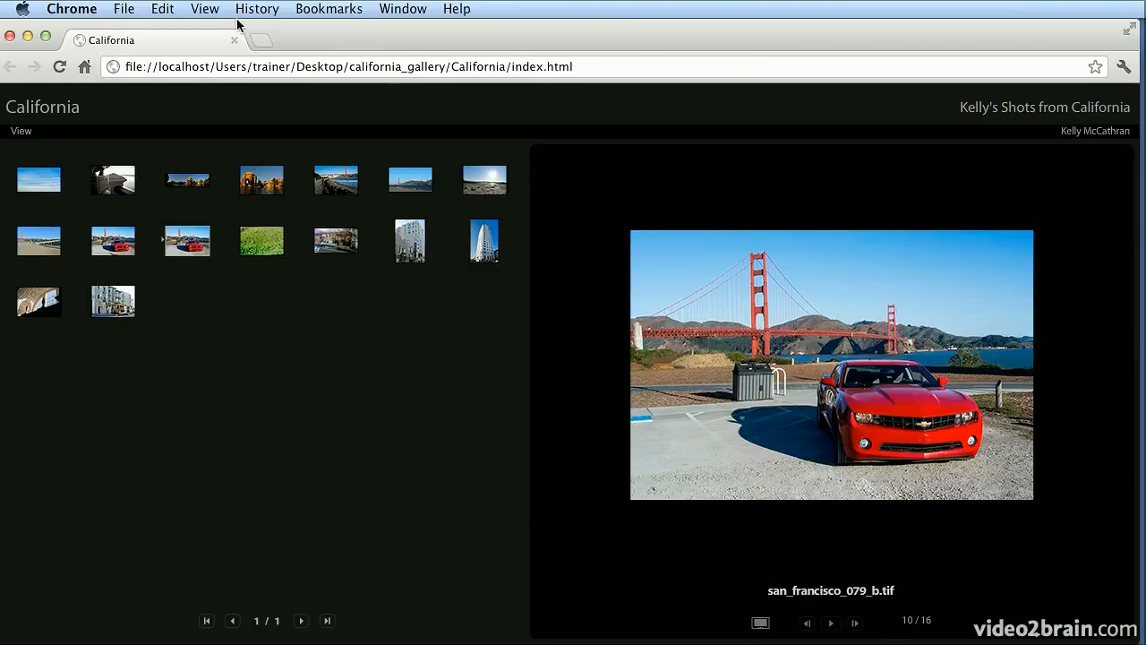
{"action": "left_click", "coordinate": [9, 36]}
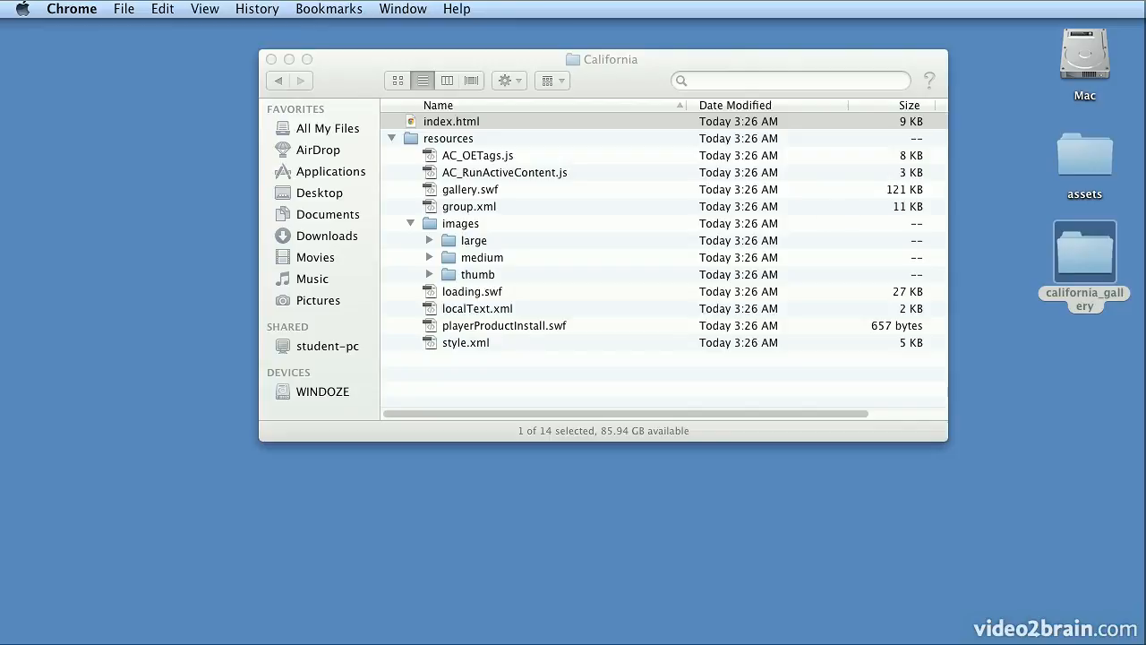
{"action": "key", "text": "super+Tab"}
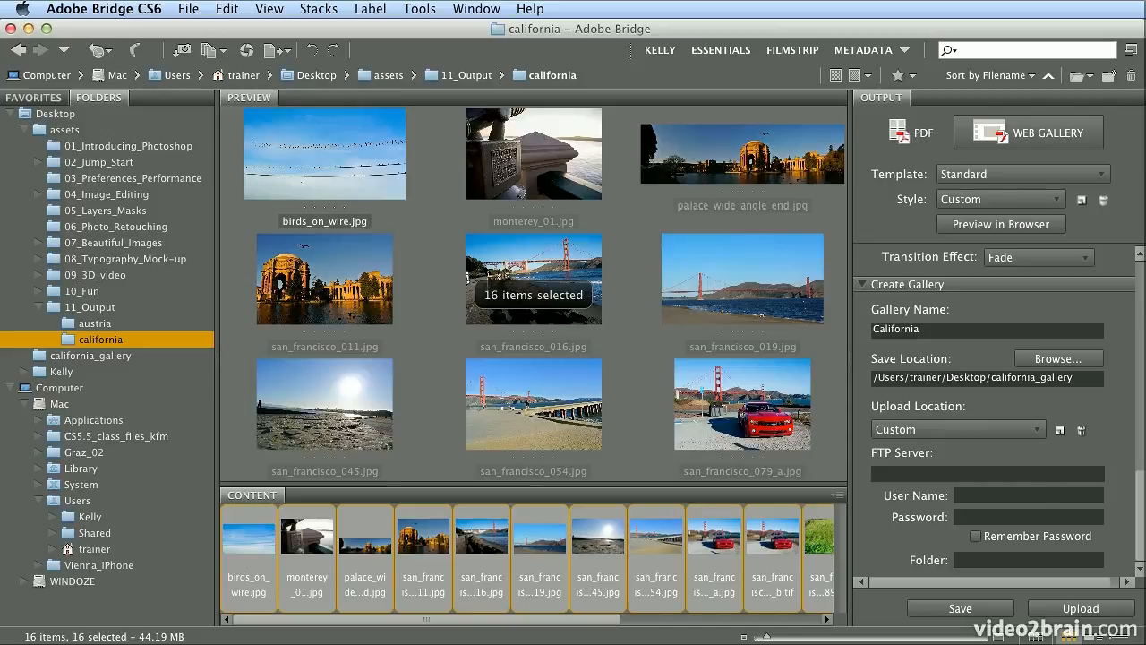
- Switch the gallery template to Airtight PostcardViewer
{"action": "left_click_drag", "start_coordinate": [1139, 495], "coordinate": [1140, 257]}
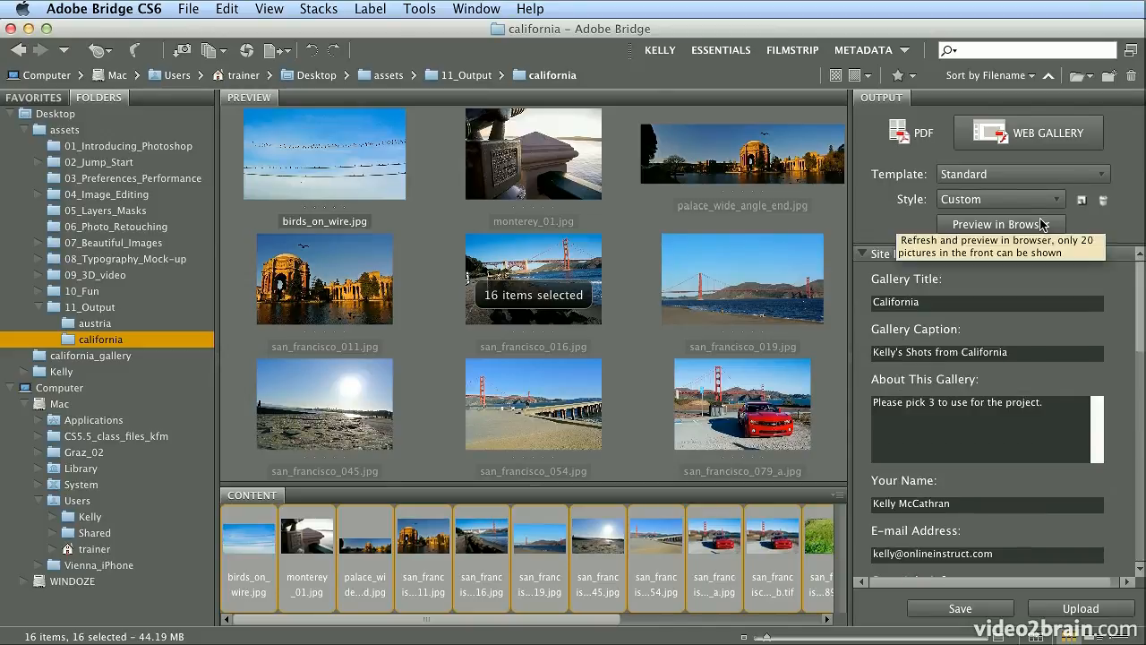
{"action": "left_click", "coordinate": [1073, 175]}
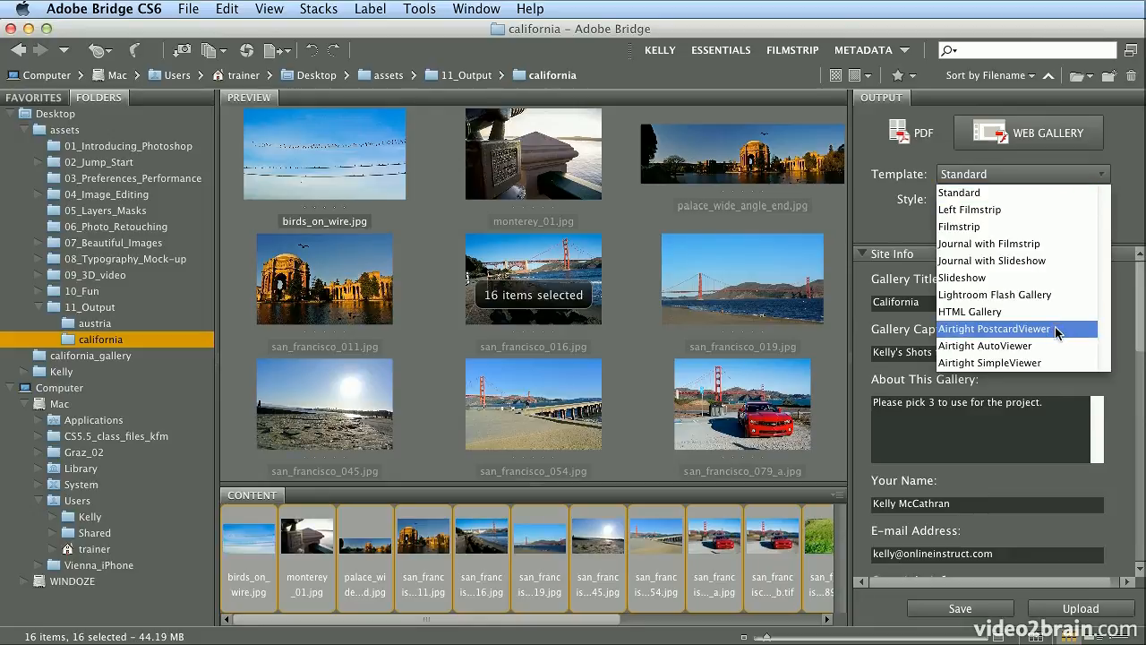
{"action": "left_click", "coordinate": [994, 329]}
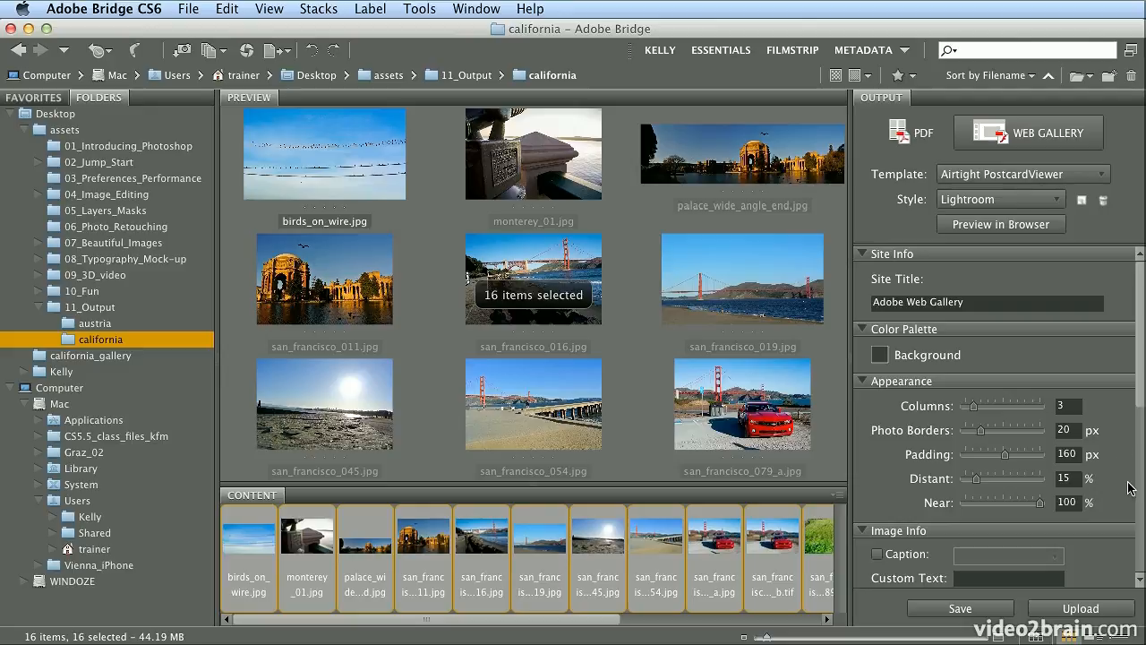
- Set the output image size to 760 px and keep the Custom style
{"action": "left_click_drag", "start_coordinate": [1140, 386], "coordinate": [1138, 489]}
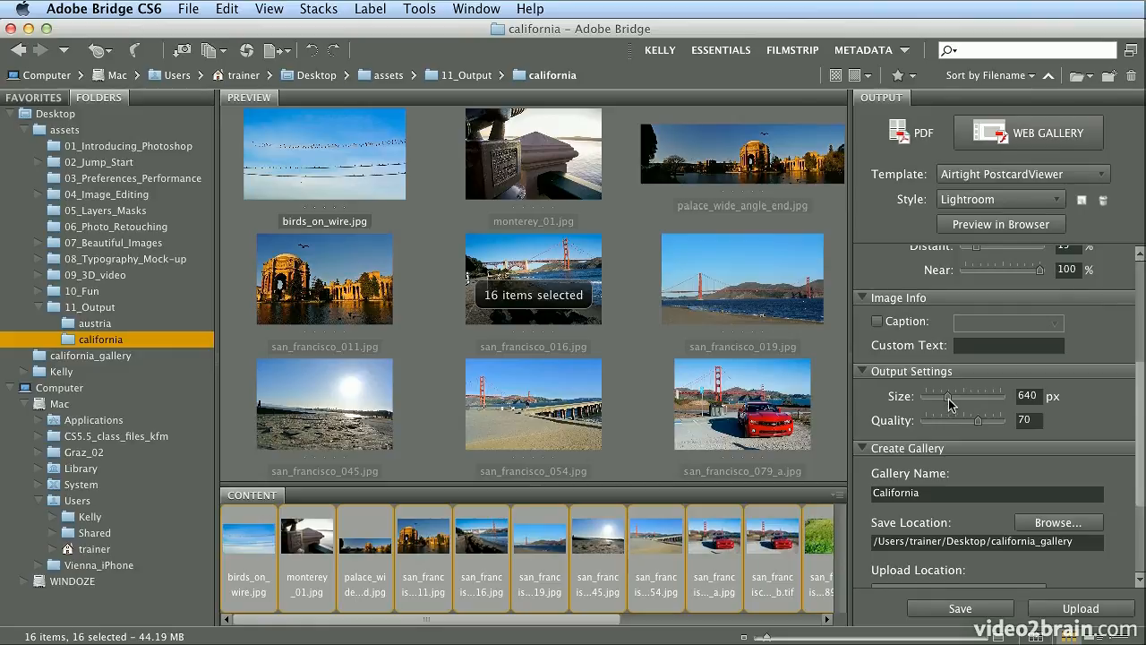
{"action": "left_click_drag", "start_coordinate": [948, 403], "coordinate": [955, 403]}
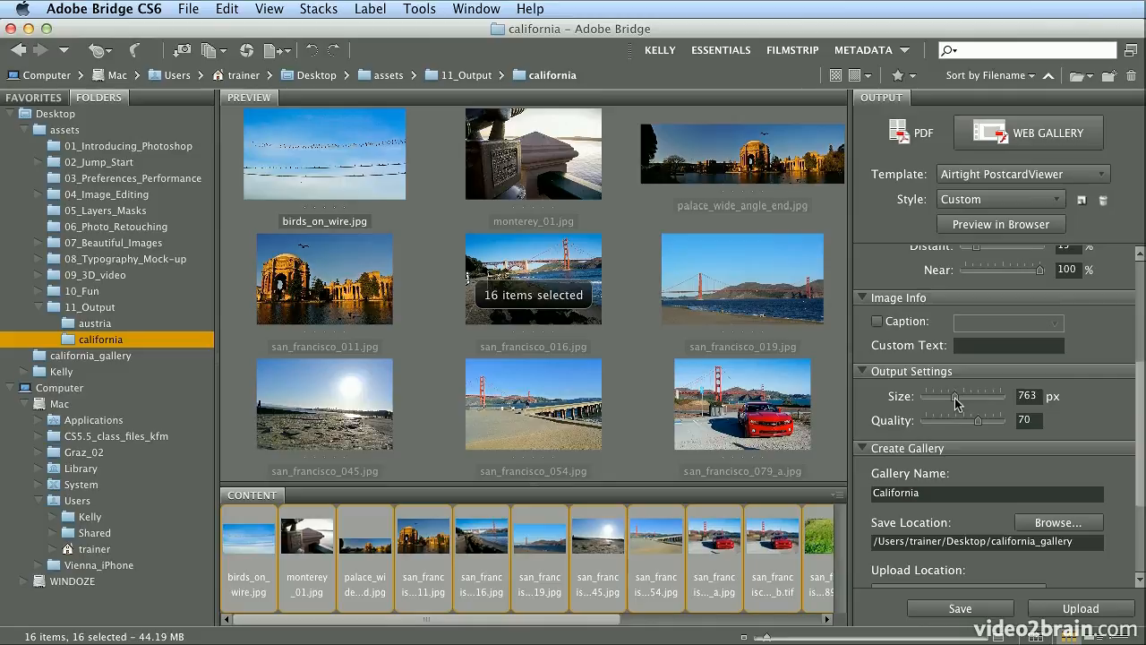
{"action": "double_click", "coordinate": [1026, 397]}
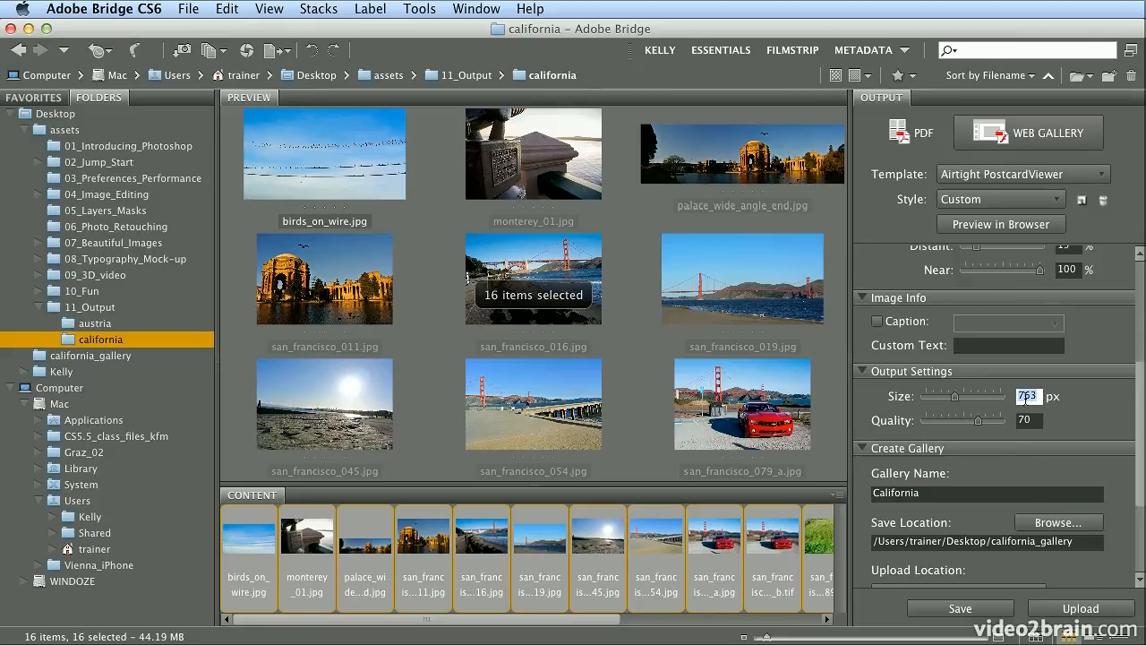
{"action": "type", "text": "760"}
{"action": "key", "text": "Tab"}
{"action": "left_click", "coordinate": [1021, 200]}
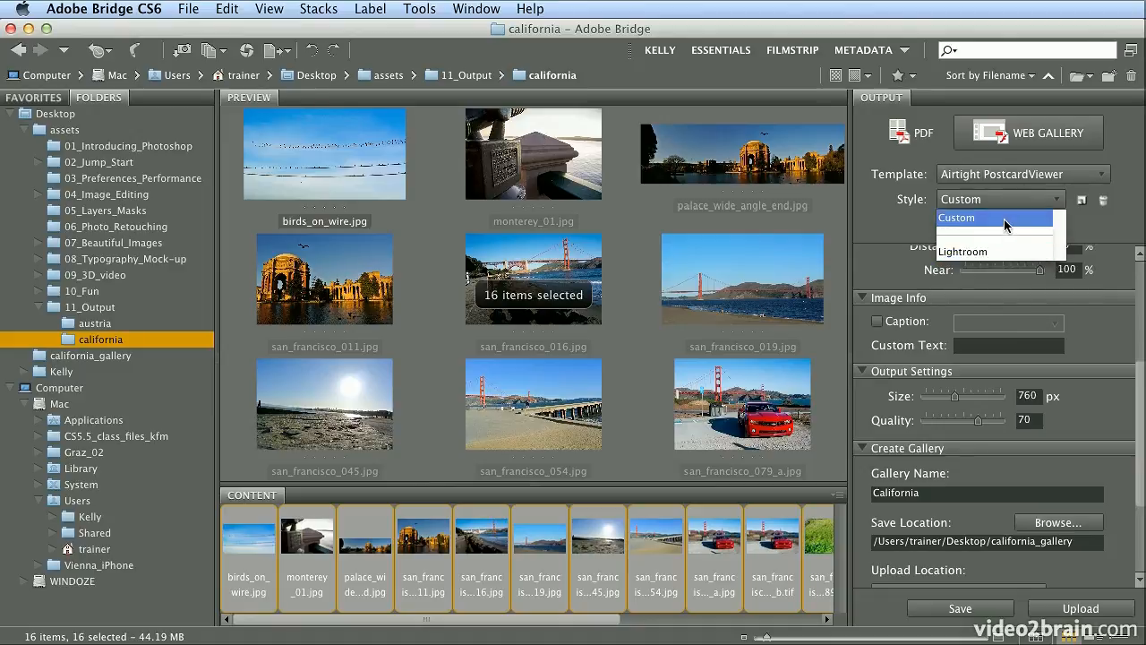
{"action": "left_click", "coordinate": [1005, 219]}
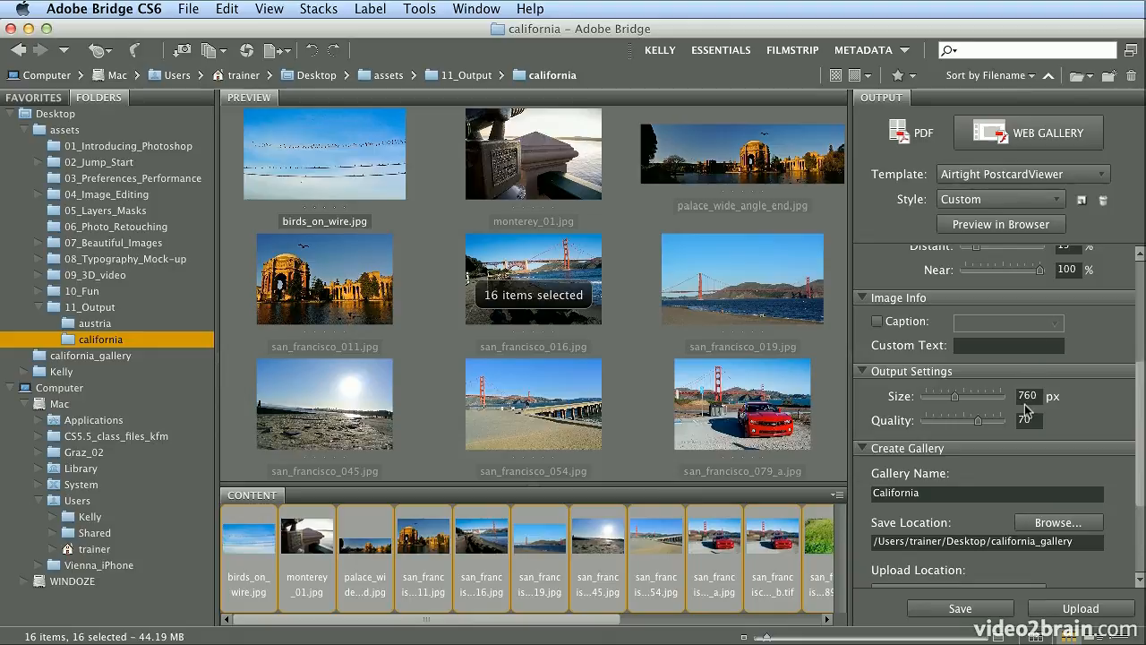
- Rename the gallery to California_02 and replace the site title with California_02
{"action": "left_click", "coordinate": [944, 495]}
{"action": "type", "text": "_02"}
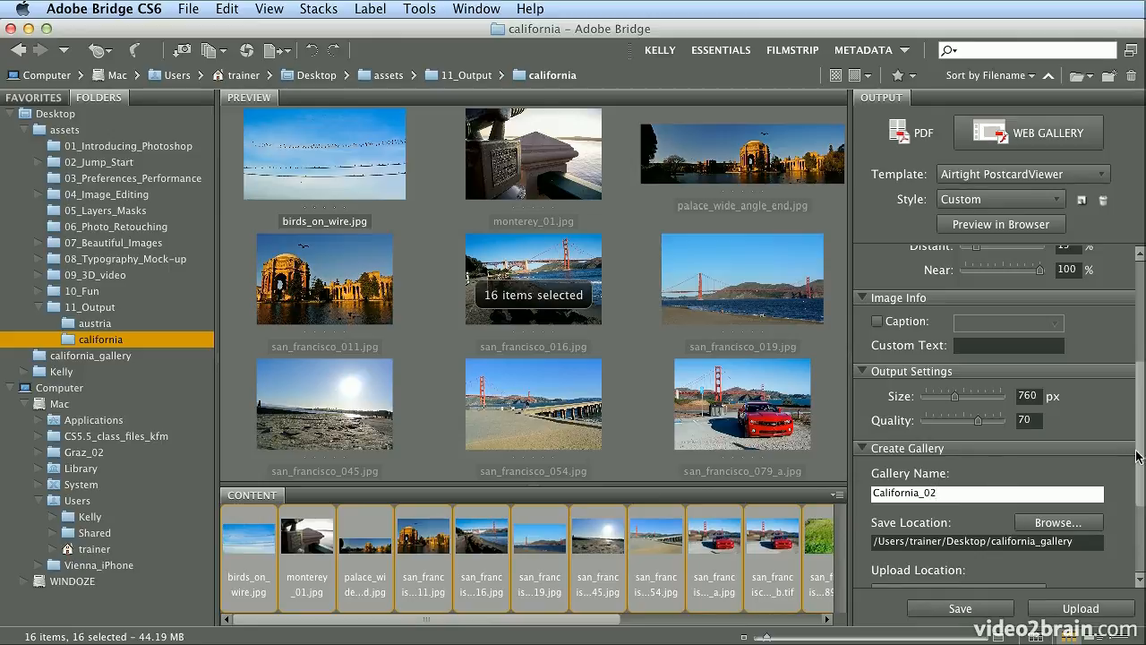
{"action": "scroll", "coordinate": [1139, 340], "scroll_direction": "up", "scroll_amount": 2}
{"action": "scroll", "coordinate": [1141, 309], "scroll_direction": "up", "scroll_amount": 5}
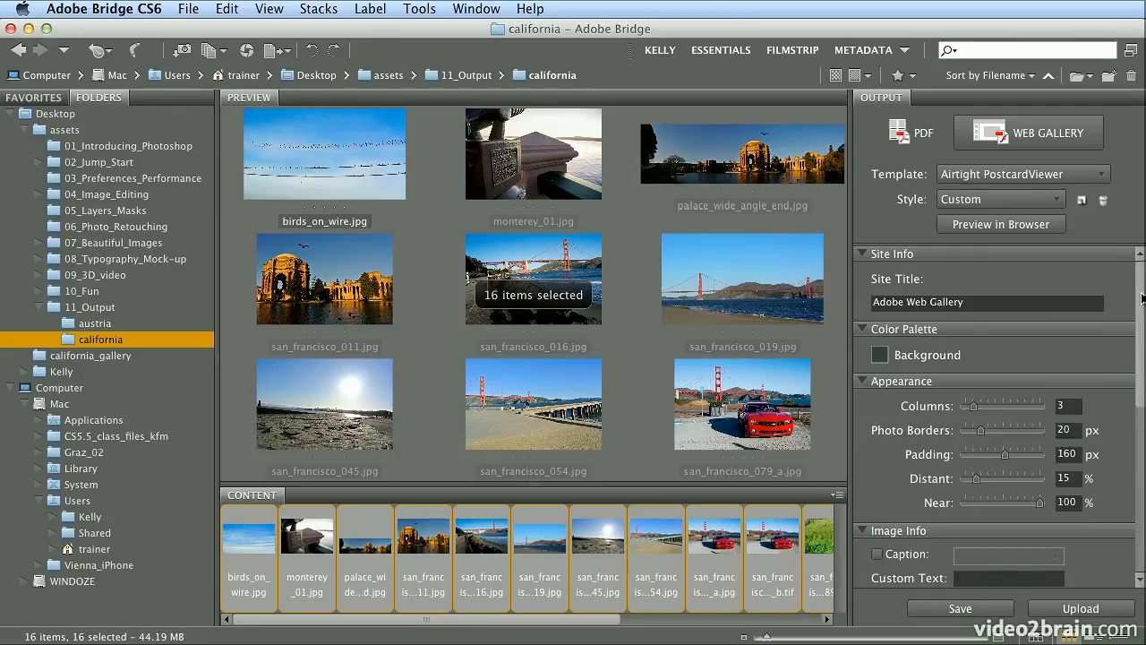
{"action": "left_click", "coordinate": [1006, 302]}
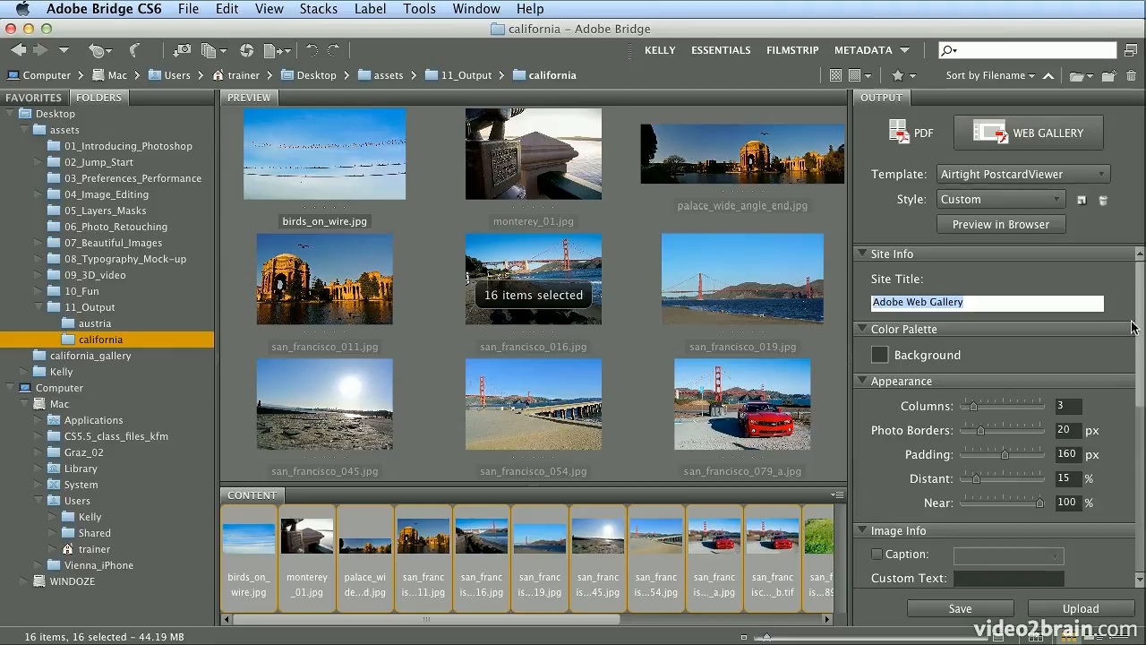
{"action": "key", "text": "BackSpace"}
{"action": "type", "text": "C"}
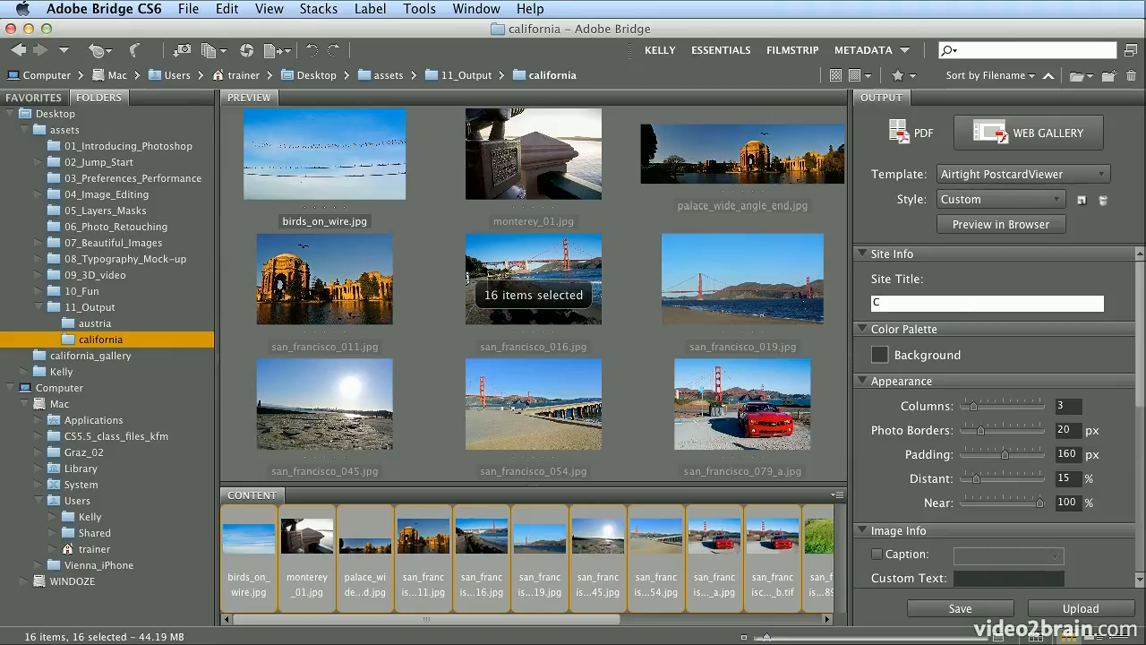
{"action": "type", "text": "alifornia_02"}
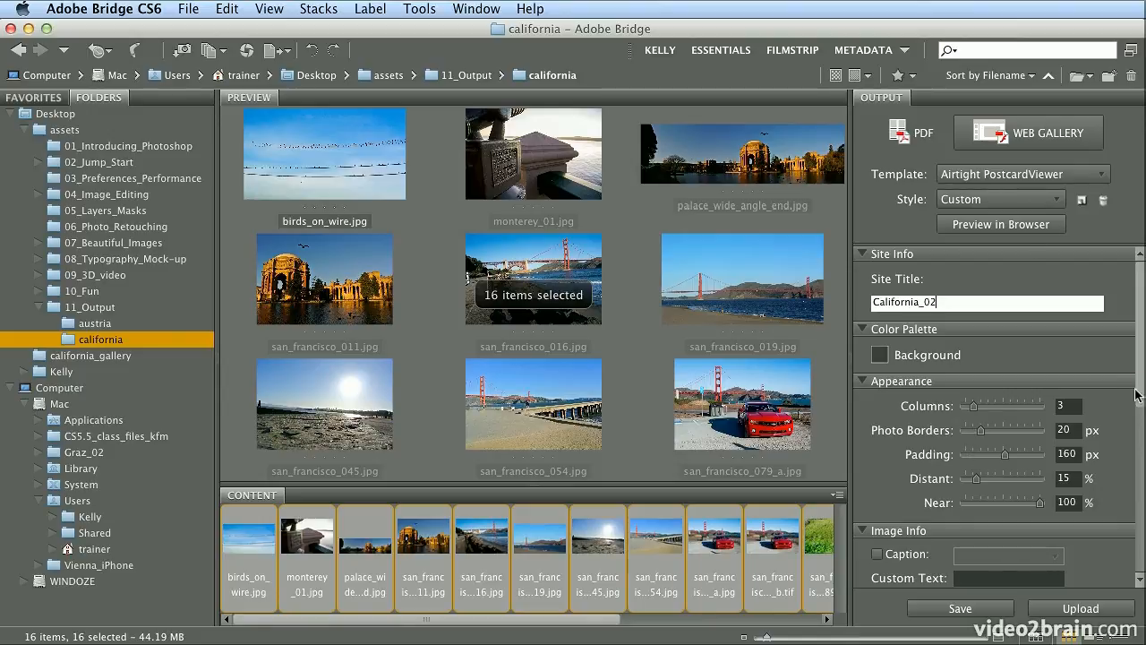
{"action": "left_click_drag", "start_coordinate": [1141, 391], "coordinate": [1141, 462]}
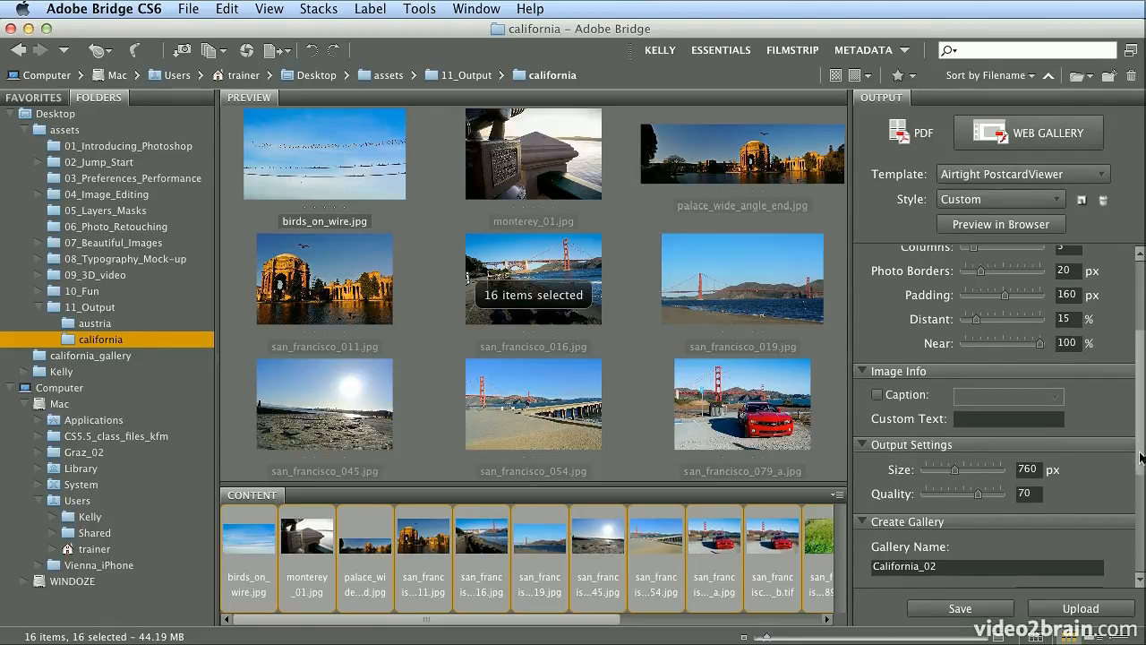
- Enable image captions for the California_02 gallery, set to display each photo's Filename
{"action": "left_click", "coordinate": [878, 395]}
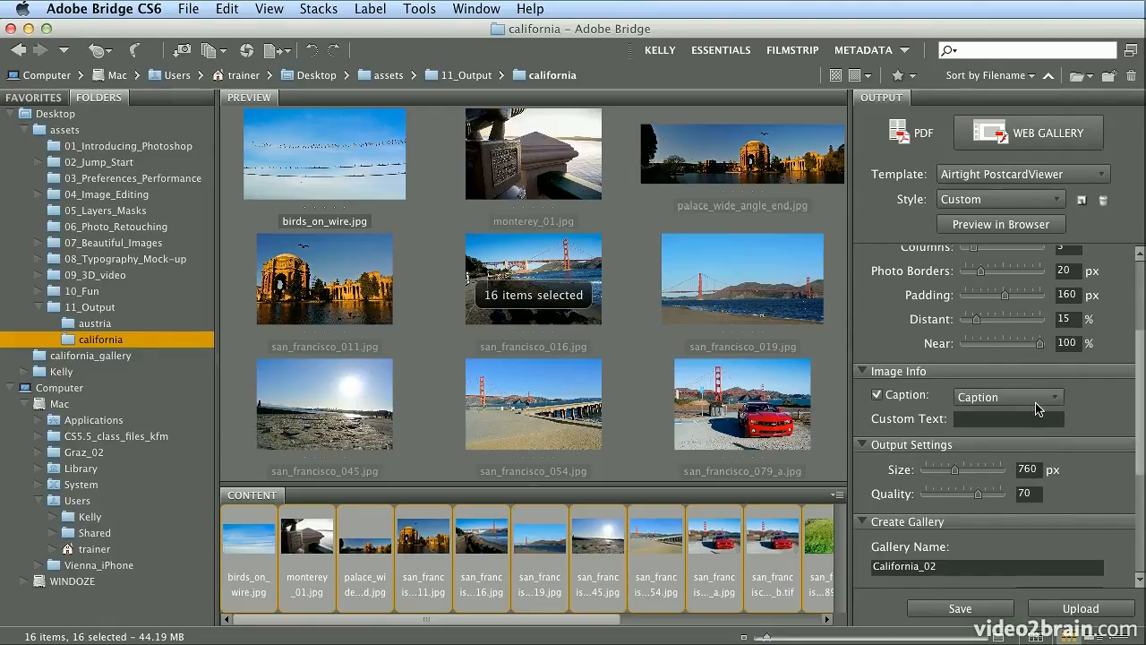
{"action": "left_click", "coordinate": [1037, 404]}
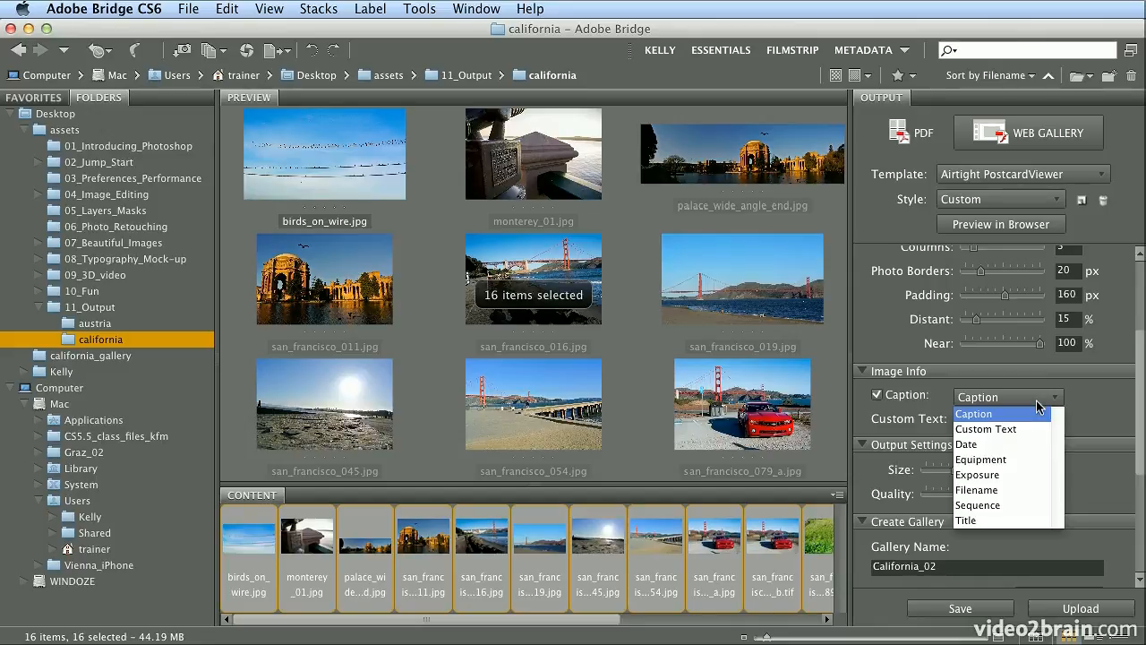
{"action": "left_click", "coordinate": [1025, 491]}
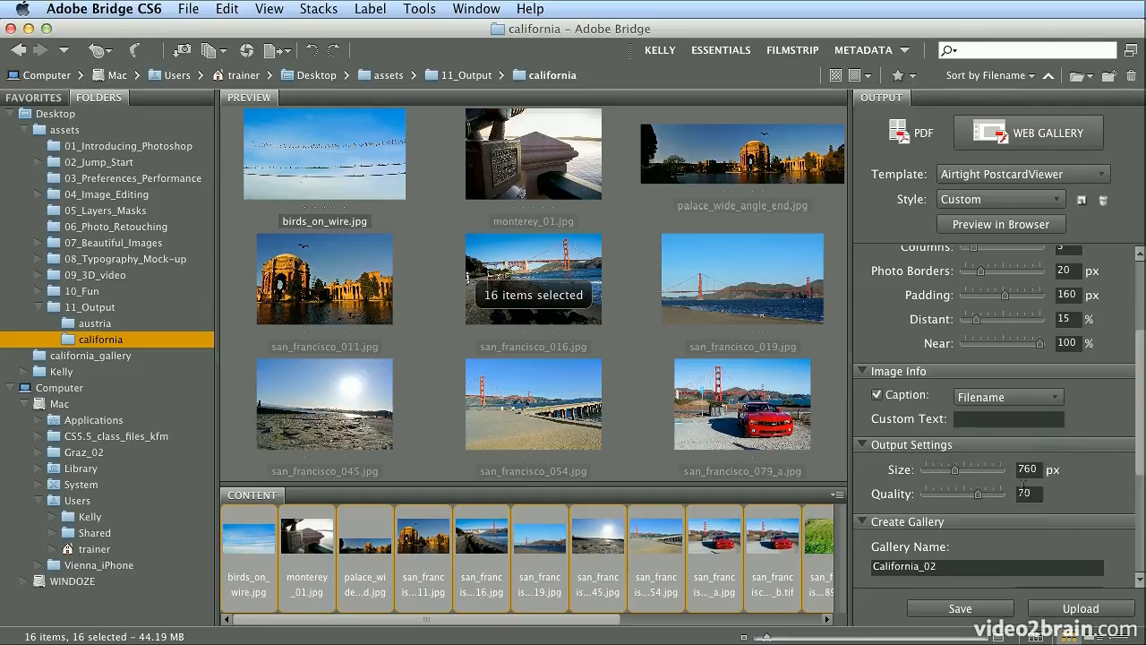
{"action": "left_click", "coordinate": [1037, 406]}
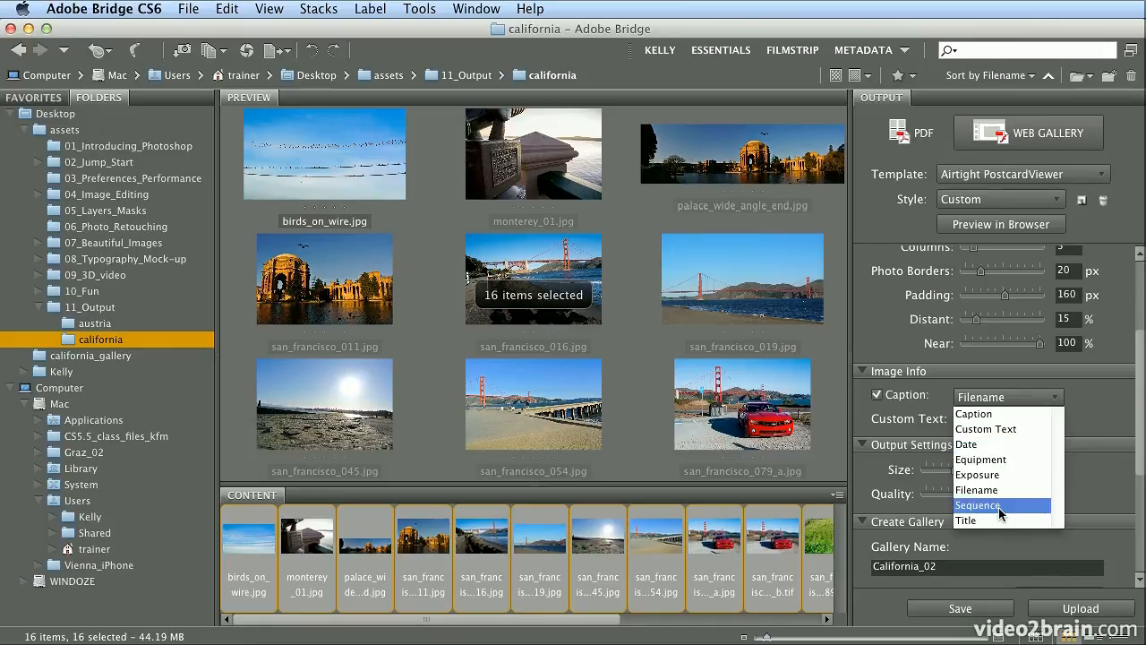
{"action": "left_click", "coordinate": [1066, 406]}
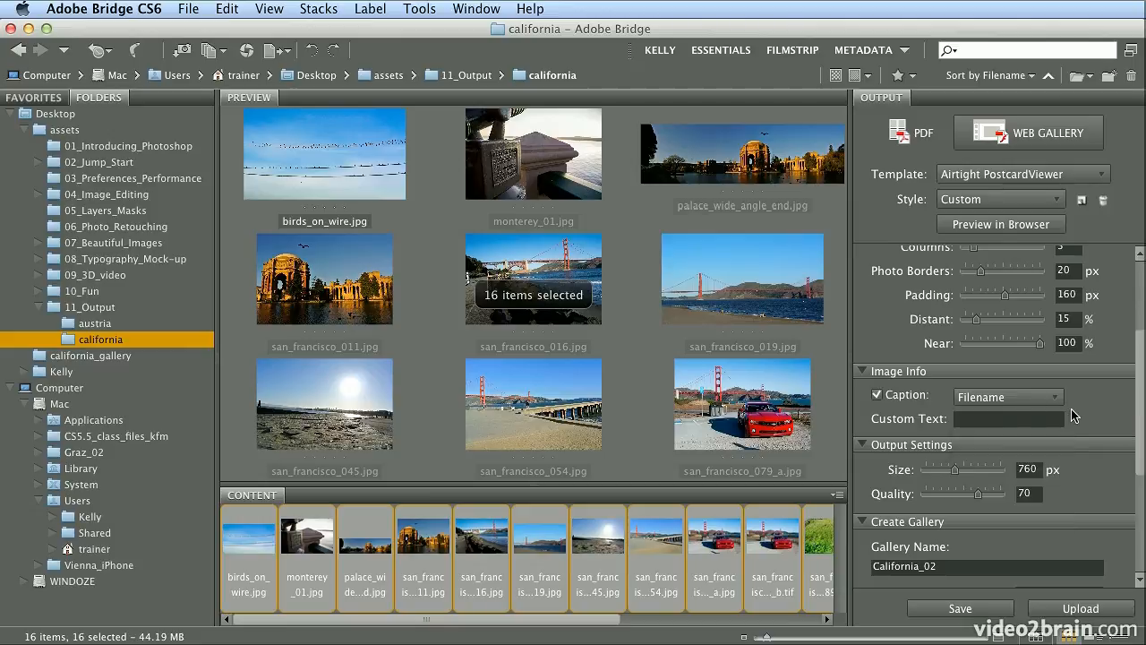
{"action": "scroll", "coordinate": [1137, 456], "scroll_direction": "down", "scroll_amount": 3}
{"action": "left_click_drag", "start_coordinate": [1135, 466], "coordinate": [1138, 557]}
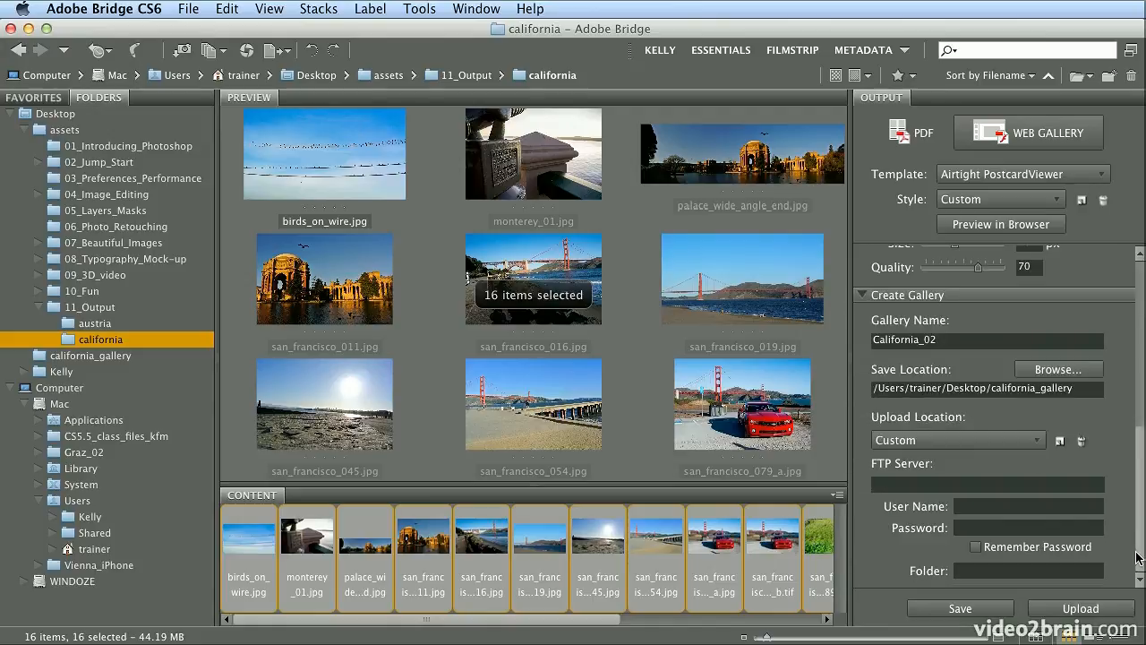
- Save the California_02 gallery into california_gallery, confirm it was created, and minimise Bridge
{"action": "left_click", "coordinate": [980, 611]}
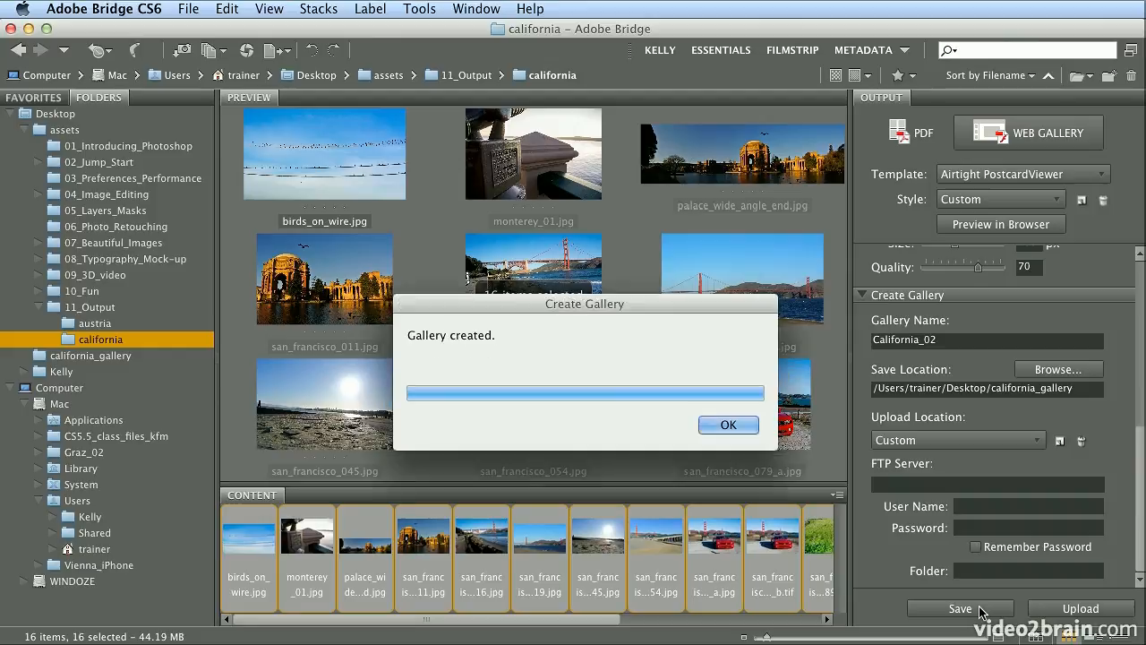
{"action": "left_click", "coordinate": [718, 425]}
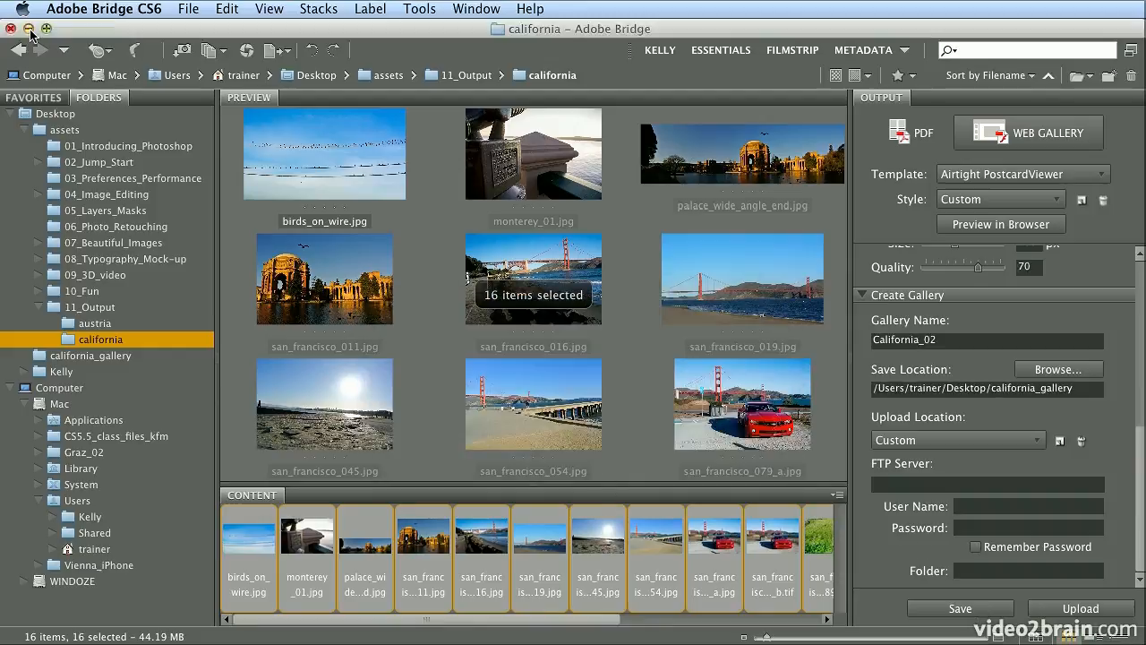
{"action": "left_click", "coordinate": [28, 29]}
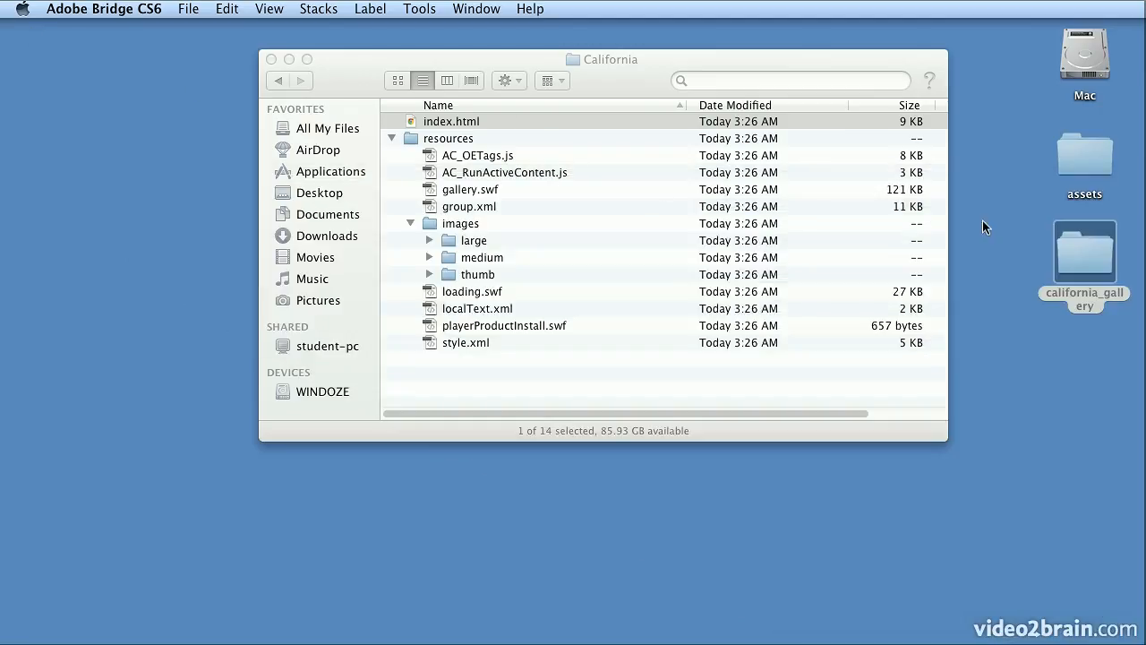
- Close the California Finder window and open california_gallery > California_02
{"action": "left_click", "coordinate": [393, 138]}
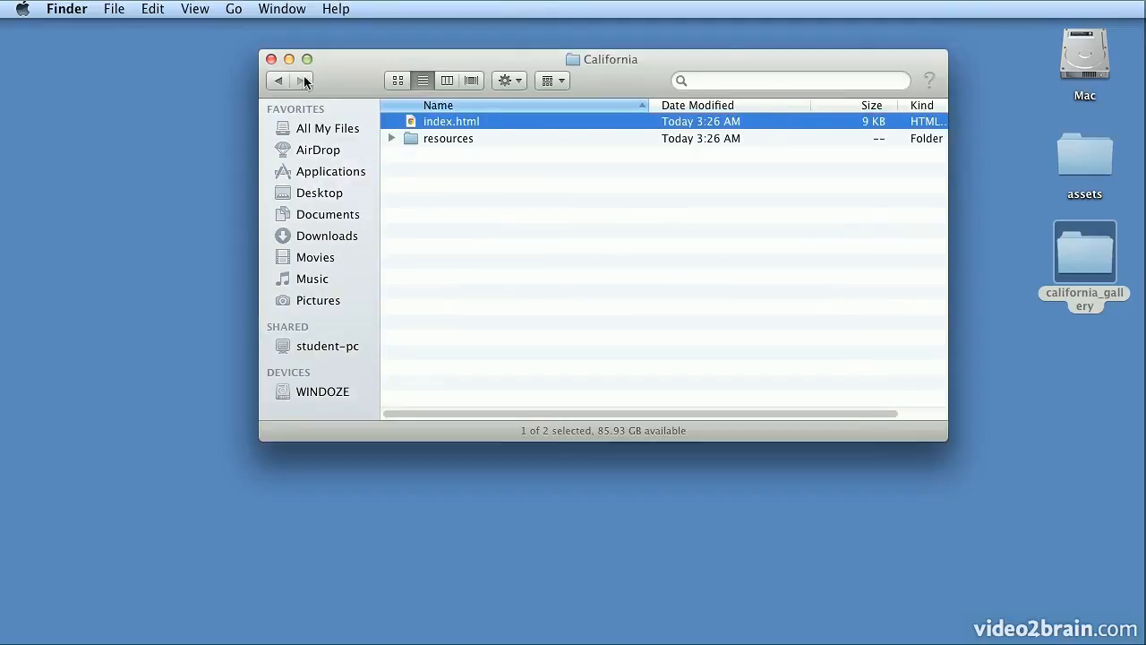
{"action": "left_click", "coordinate": [271, 58]}
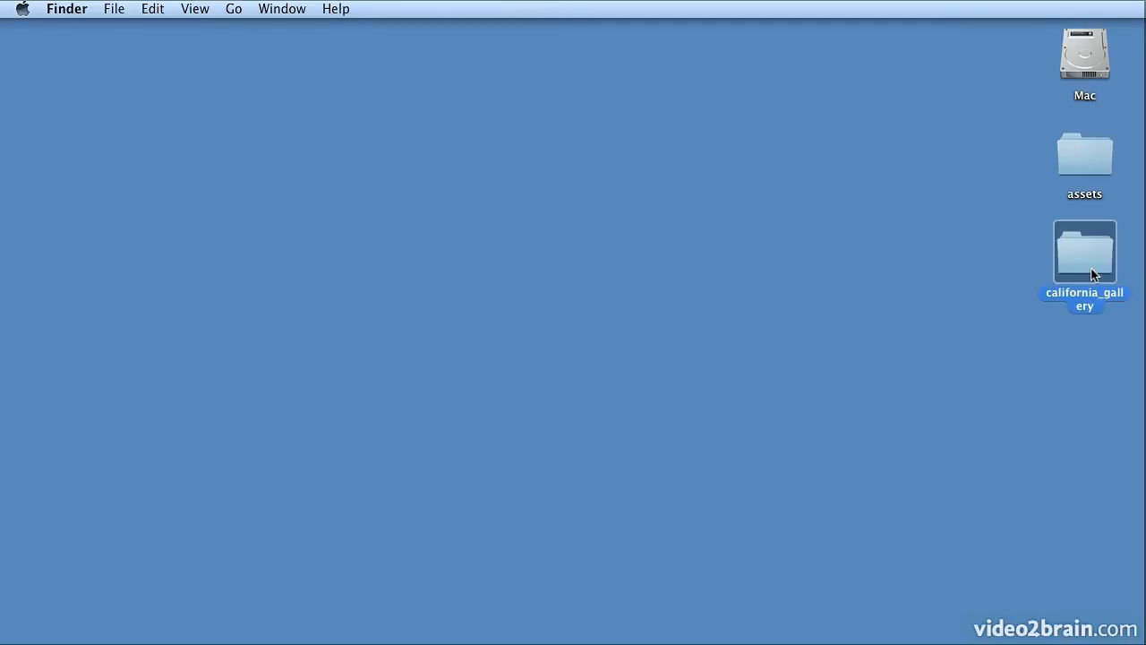
{"action": "double_click", "coordinate": [1093, 274]}
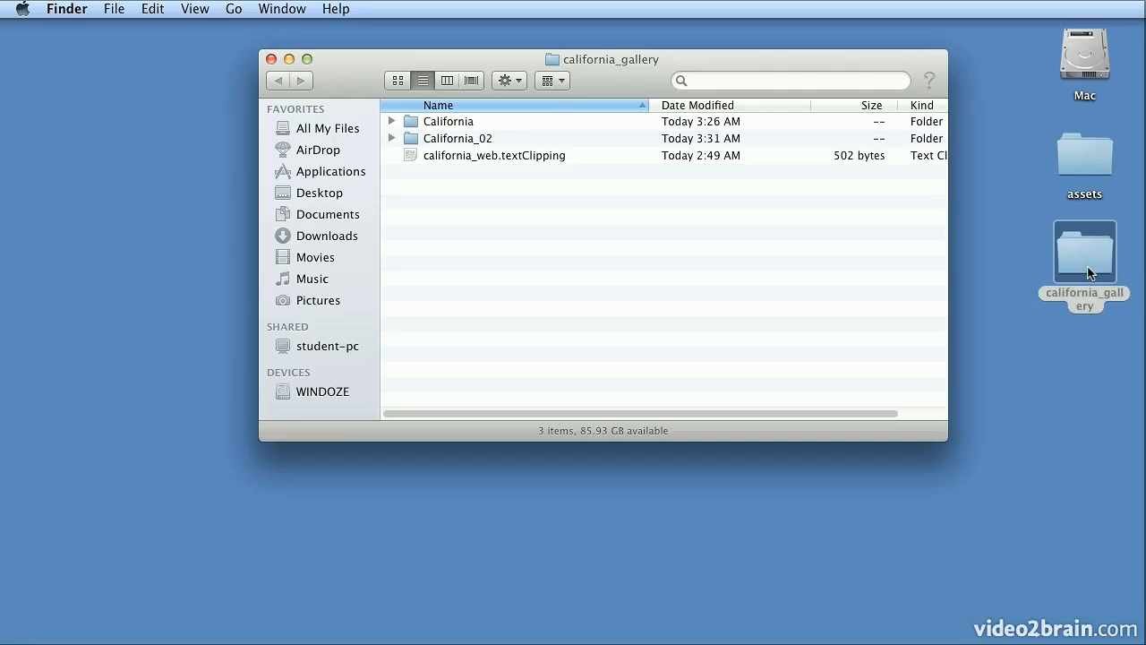
{"action": "double_click", "coordinate": [458, 141]}
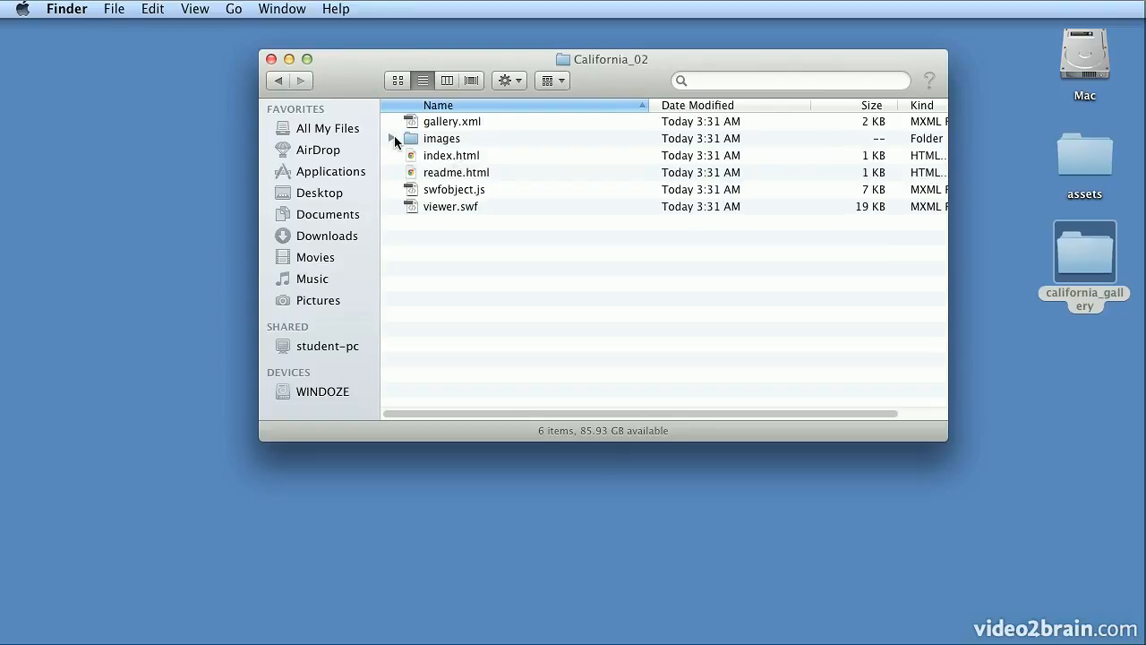
- Inspect the images > large folder, then open index.html in Chrome
{"action": "left_click", "coordinate": [391, 139]}
{"action": "left_click", "coordinate": [410, 155]}
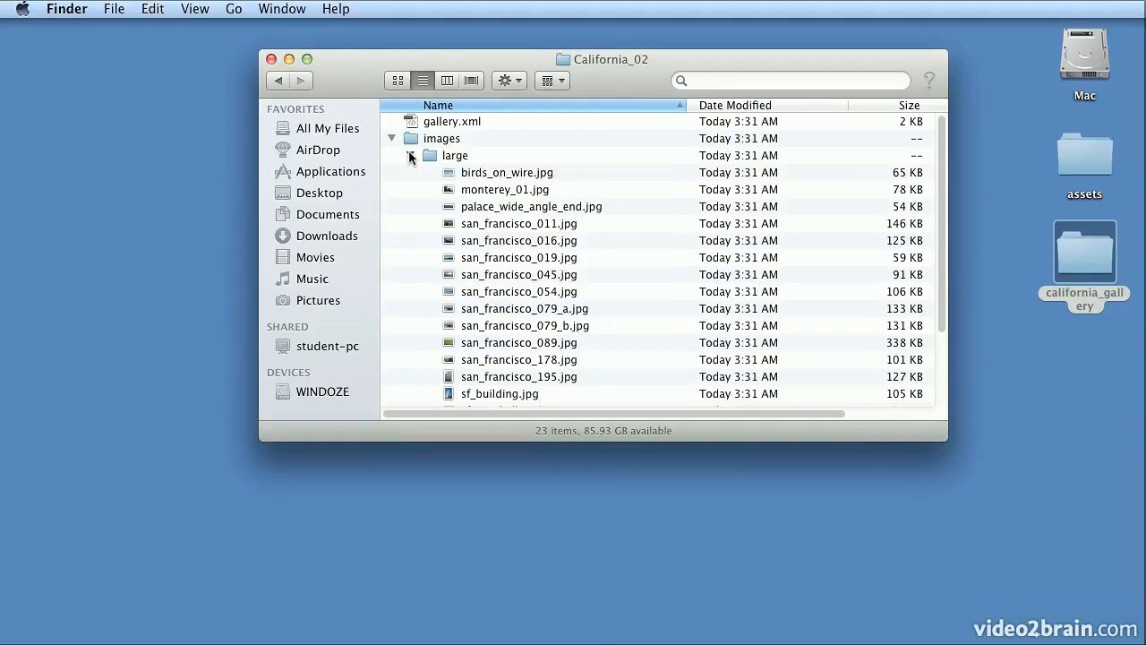
{"action": "left_click", "coordinate": [410, 155]}
{"action": "left_click", "coordinate": [391, 139]}
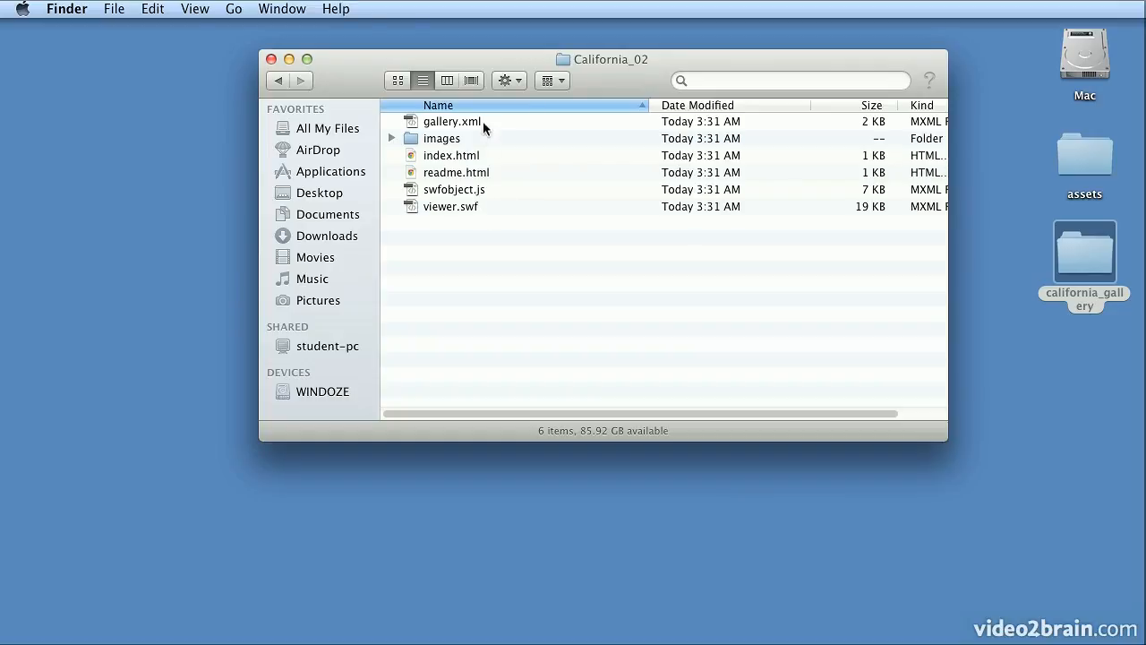
{"action": "double_click", "coordinate": [467, 157]}
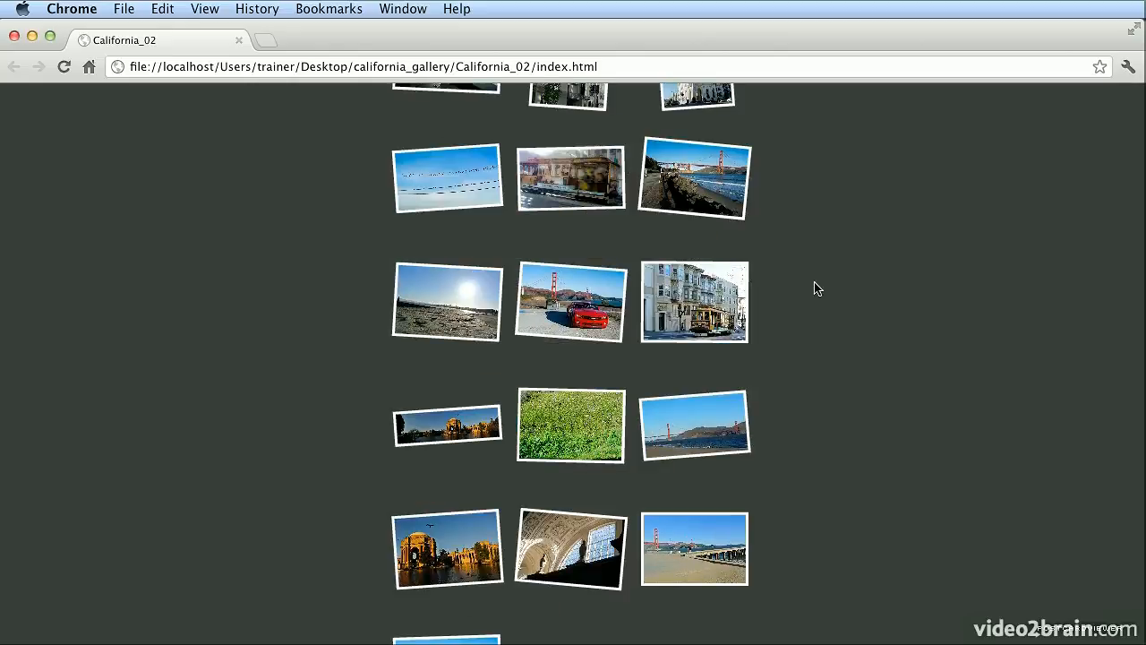
{"action": "left_click", "coordinate": [722, 301]}
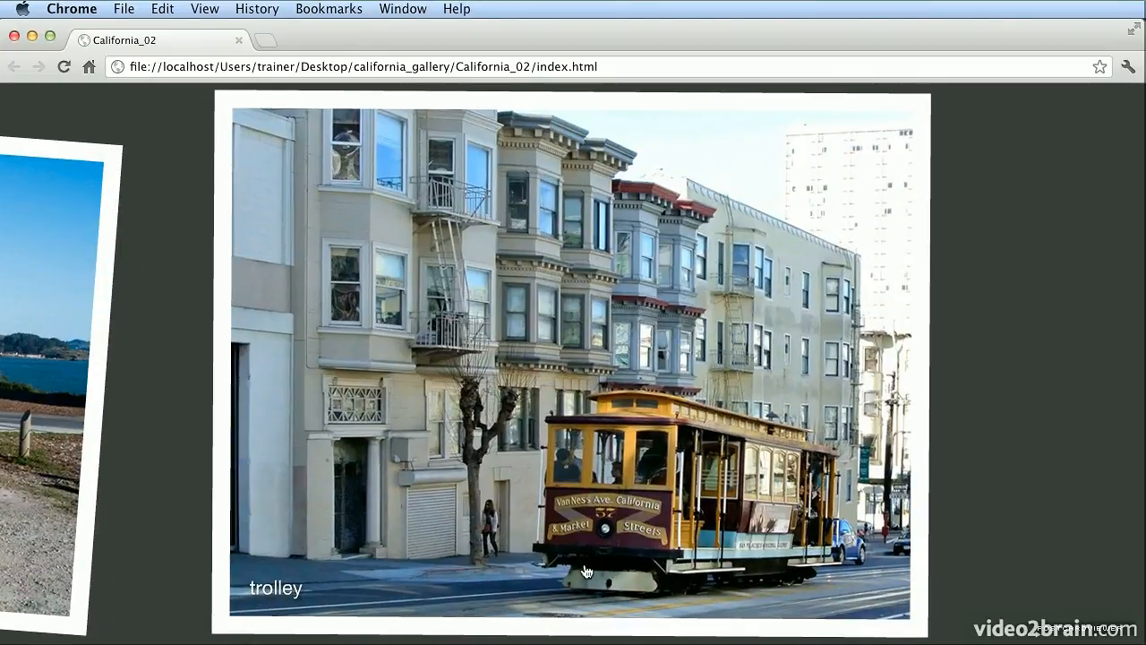
{"action": "left_click", "coordinate": [601, 568]}
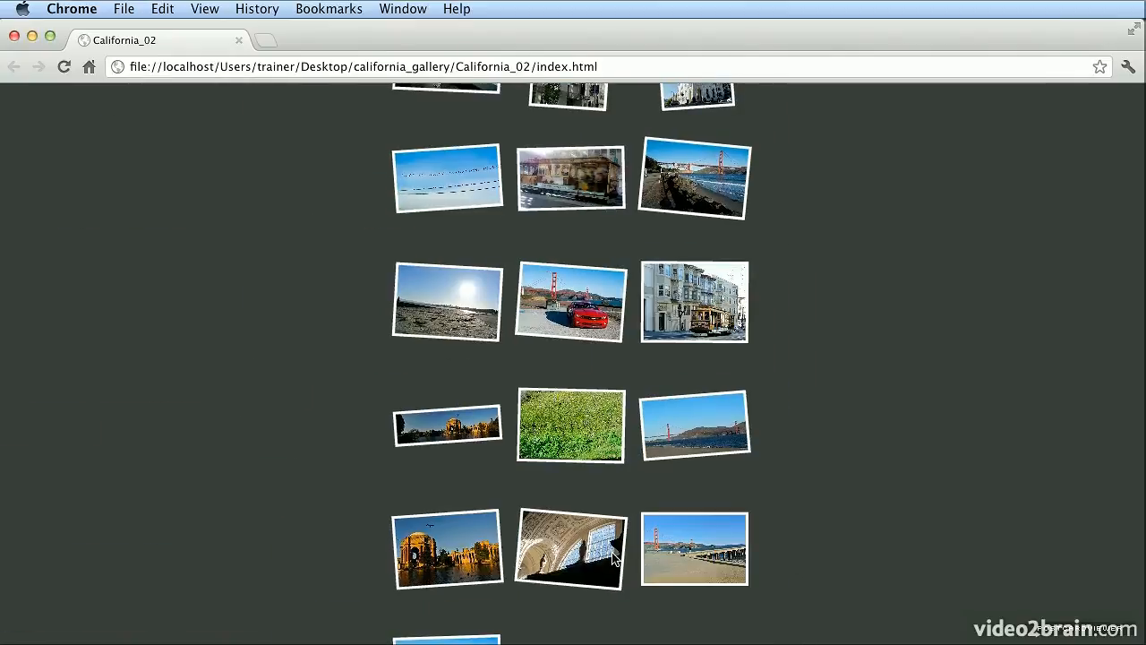
{"action": "left_click", "coordinate": [467, 568]}
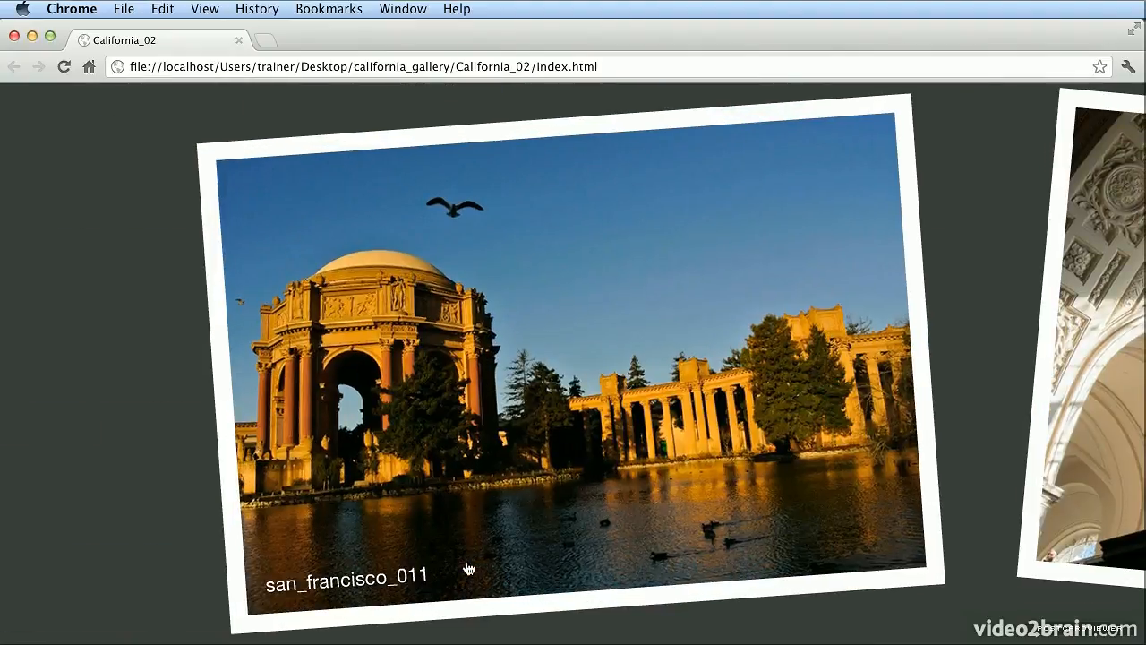
{"action": "left_click", "coordinate": [545, 583]}
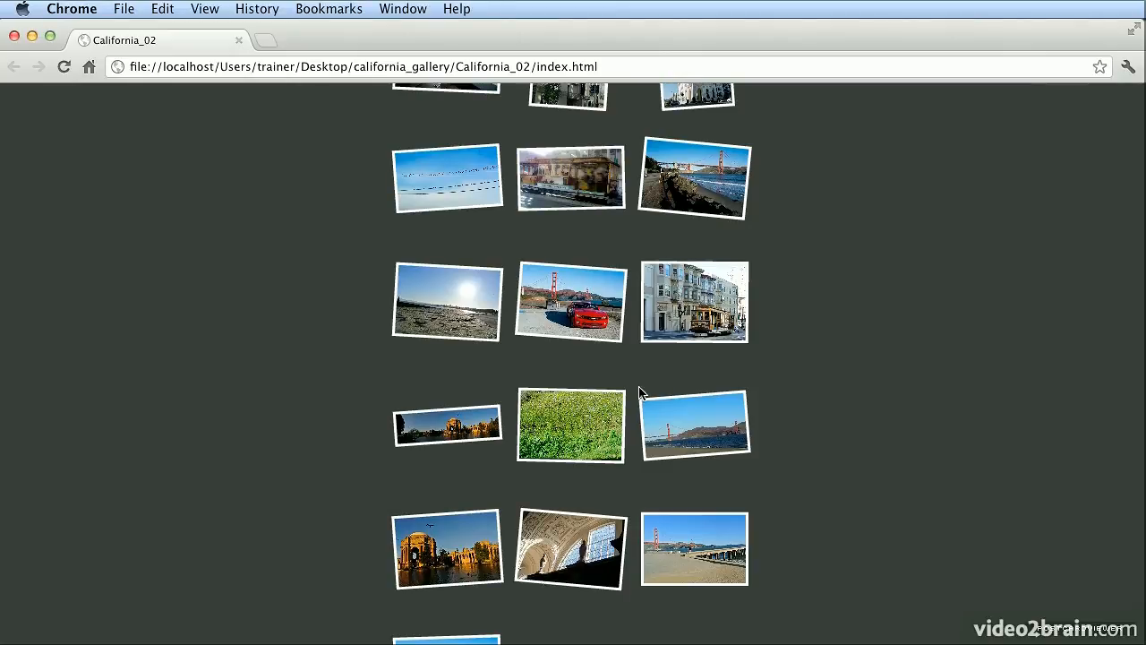
{"action": "left_click", "coordinate": [665, 183]}
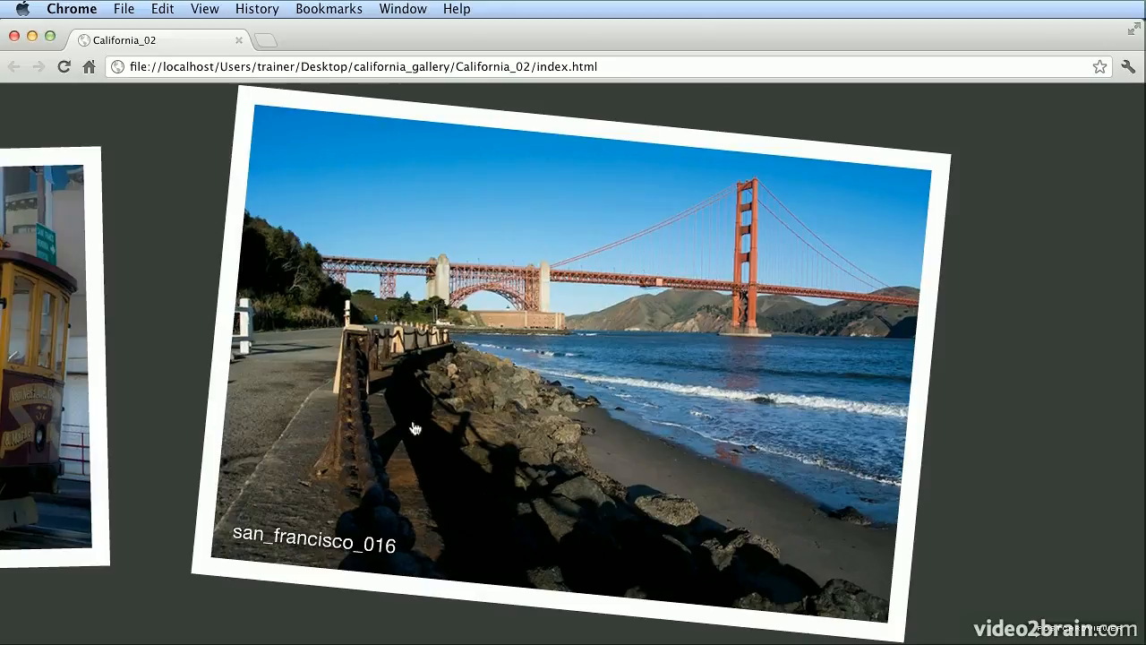
{"action": "left_click", "coordinate": [759, 480]}
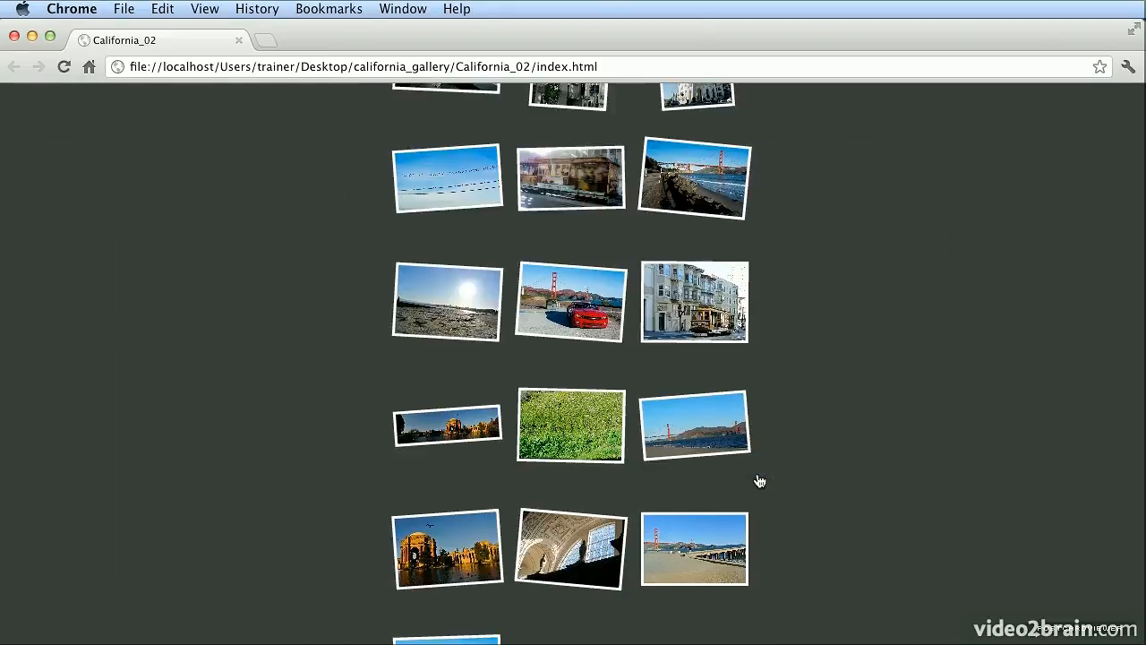